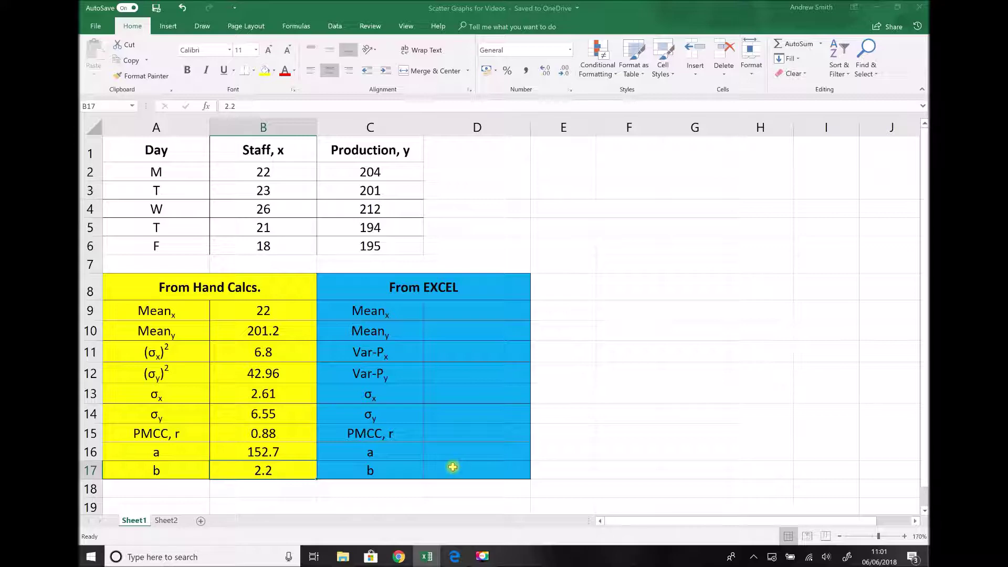
Switch from Excel to the statistics equations PDF open in Edge.
click(455, 559)
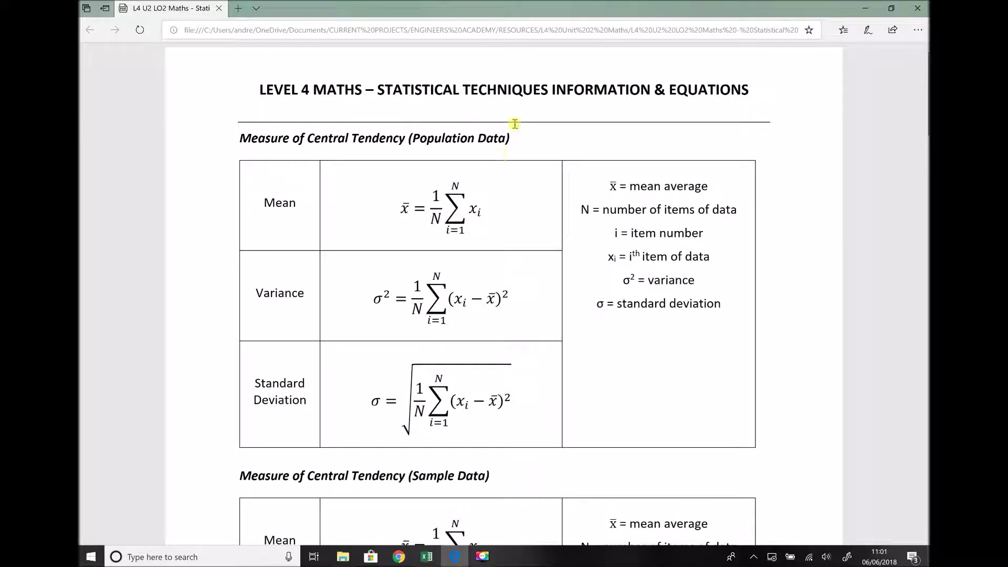
Scroll through the PDF's Population and Sample Data formulas, then return to the Excel worksheet.
drag(499, 138, 454, 137)
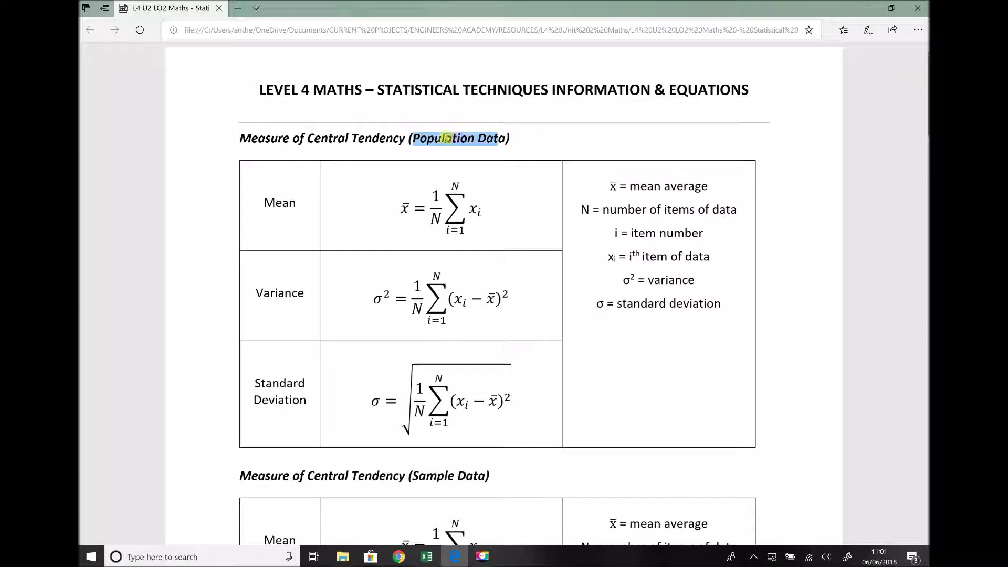
click(861, 153)
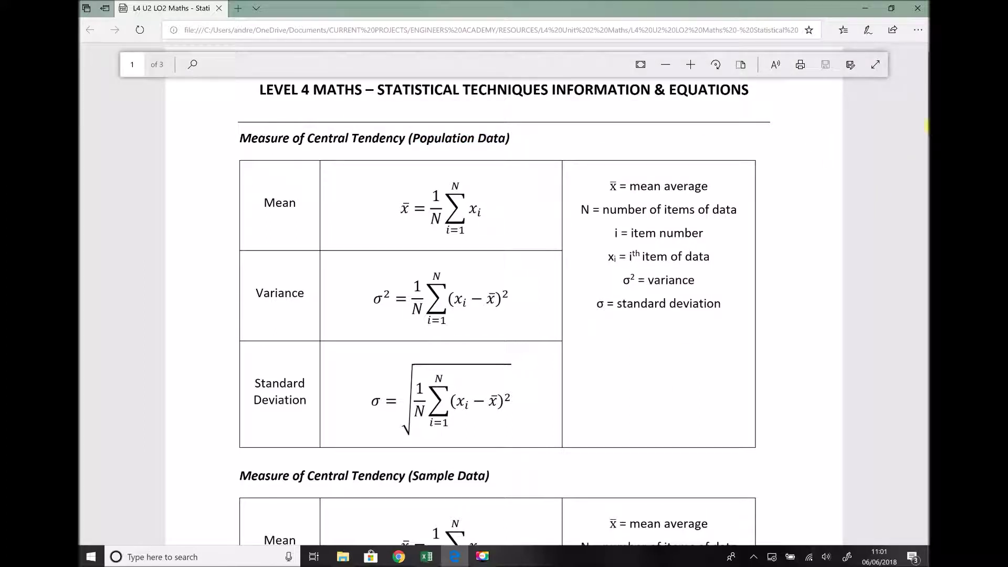
mouse_move(923, 141)
mouse_down()
mouse_move(921, 187)
mouse_move(922, 122)
mouse_up()
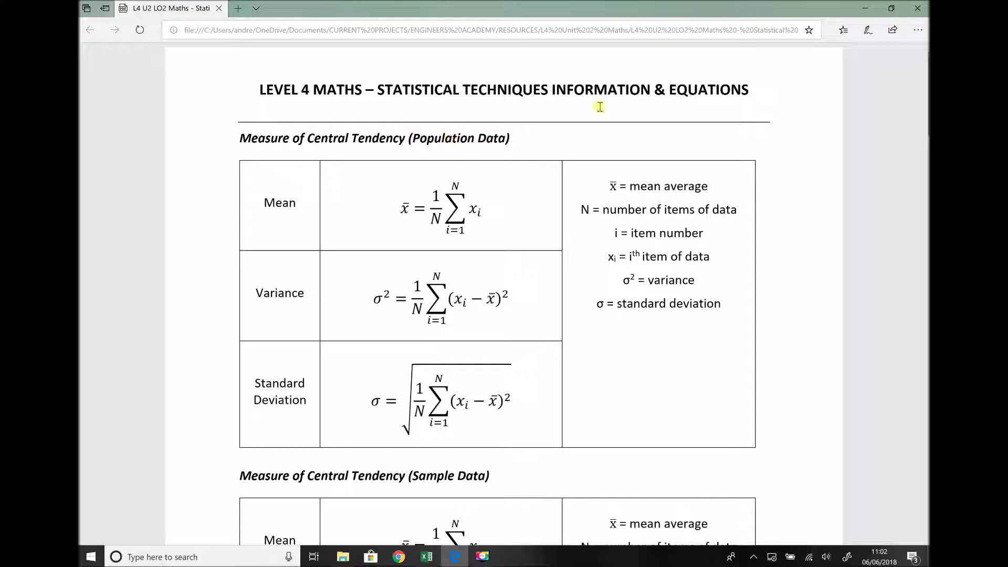
drag(927, 88, 916, 153)
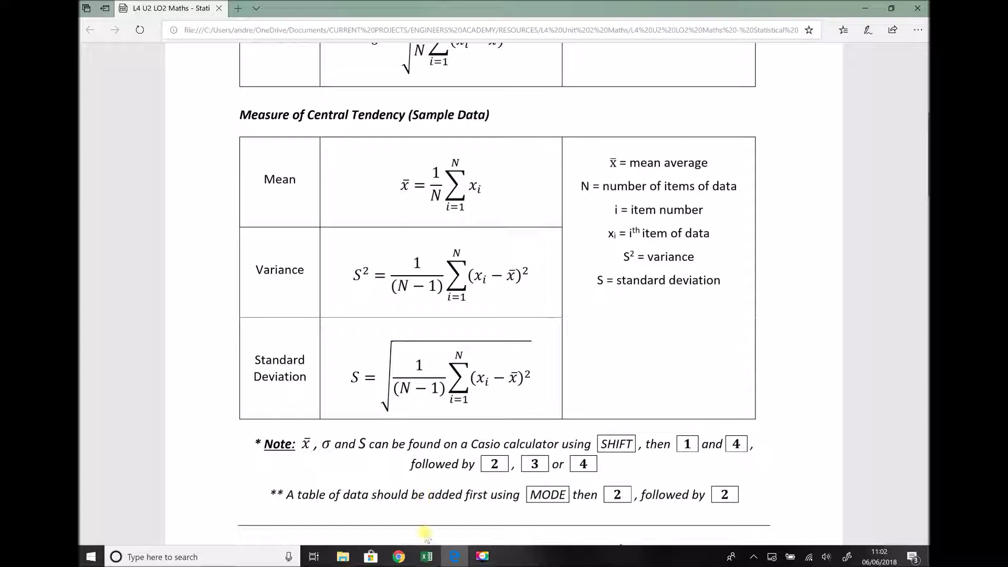
click(427, 557)
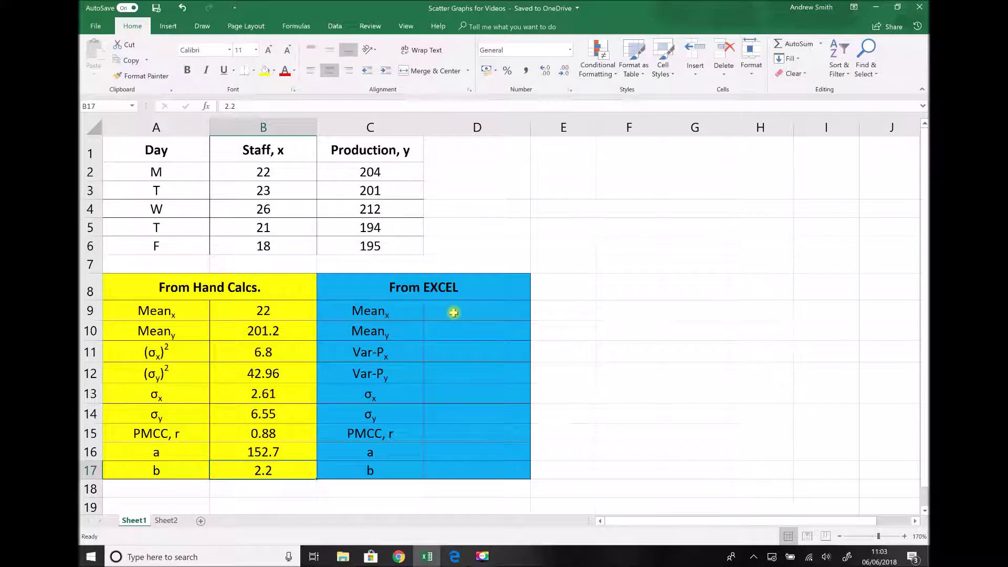
click(453, 313)
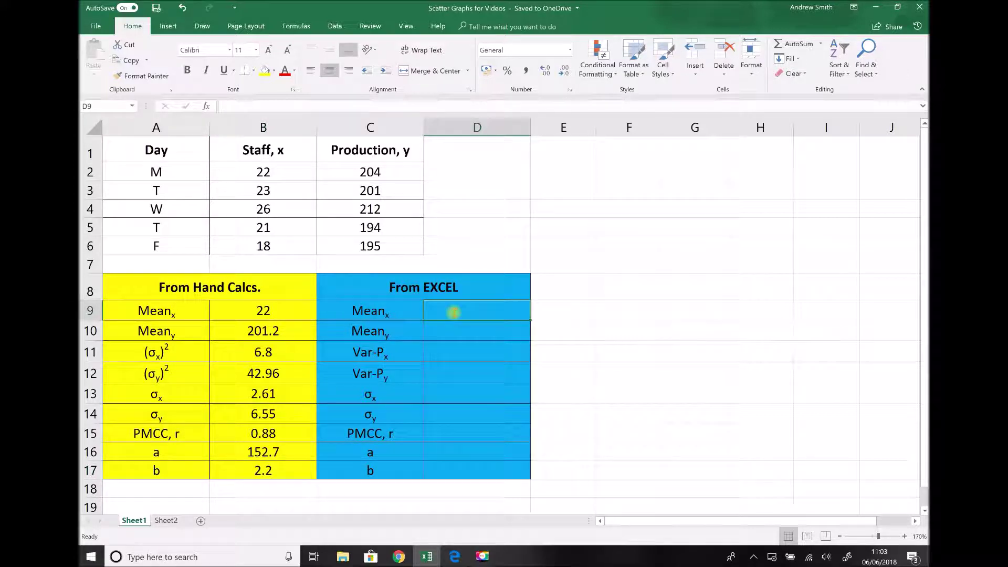
Enter =AVERAGE(B2:B6) in D9 so Mean x shows 22.
text(=AVERAGE)
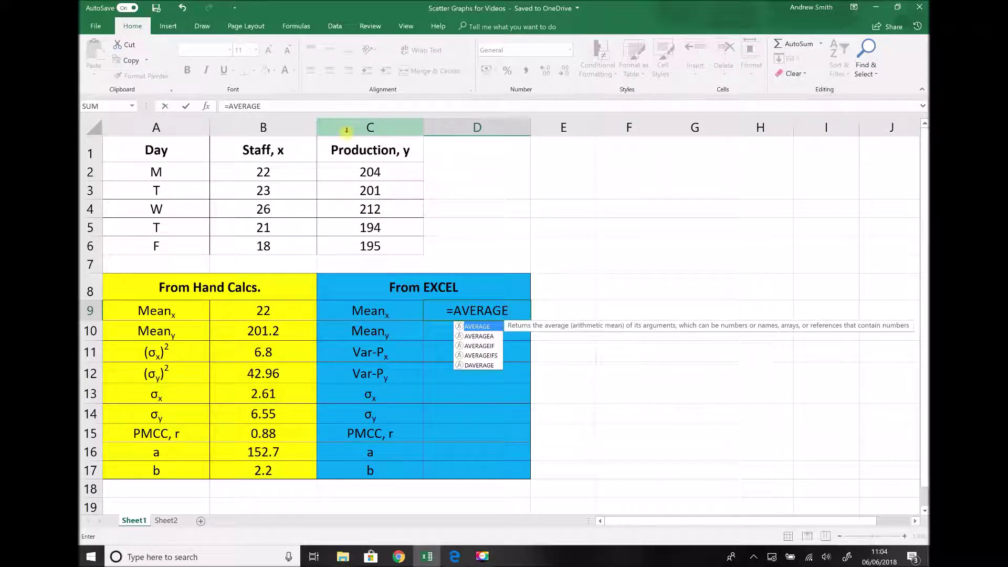
text(()
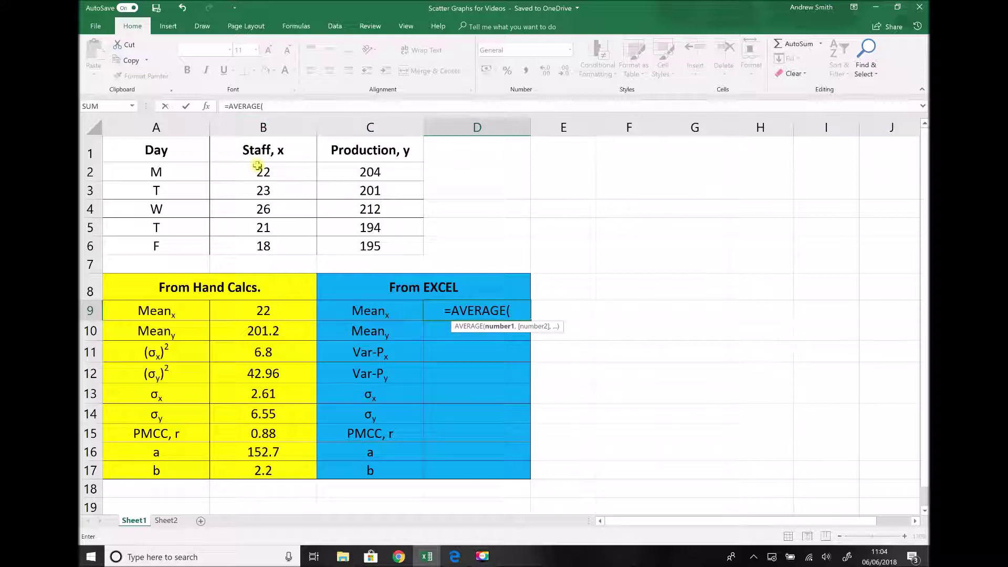
drag(258, 166, 260, 245)
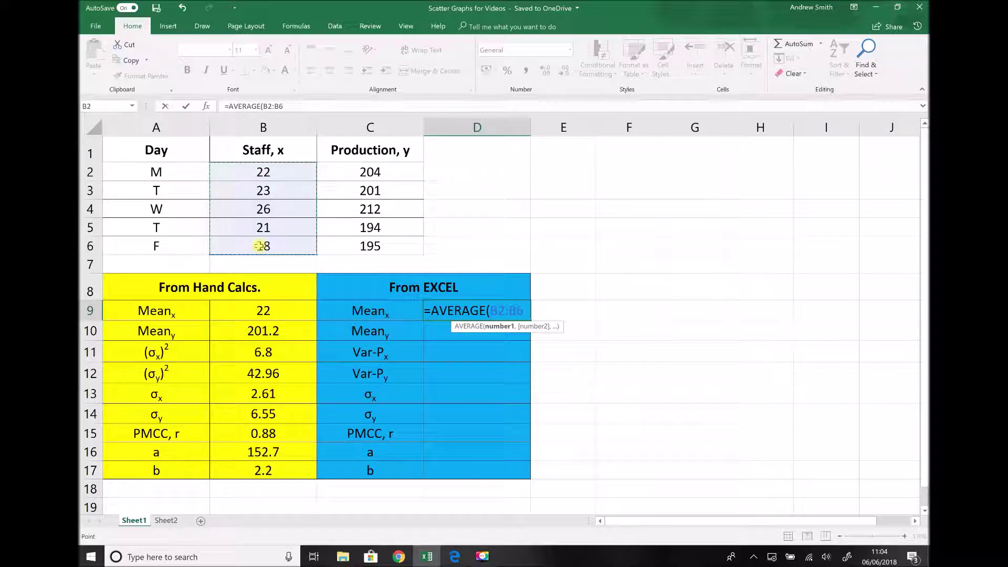
text())
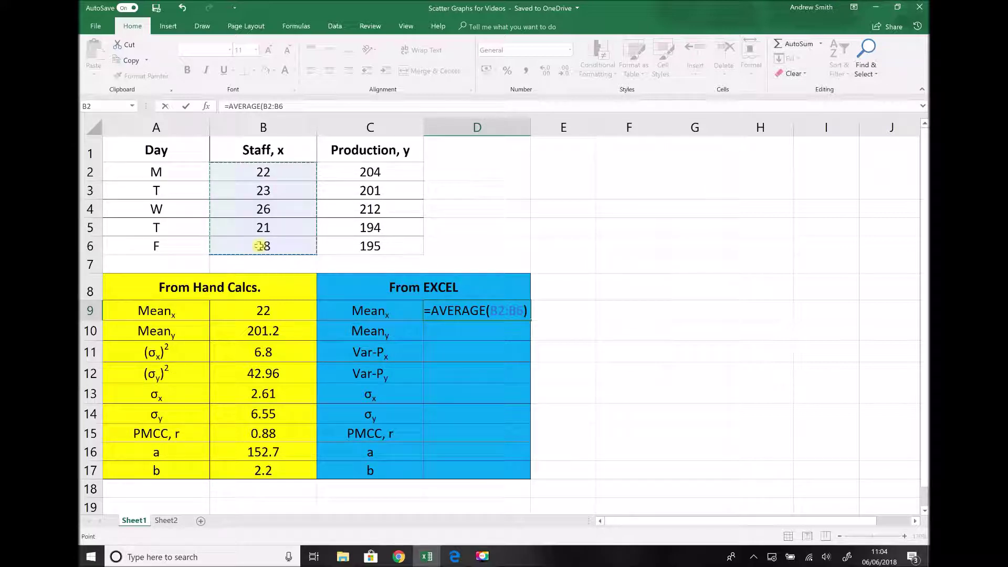
key(Return)
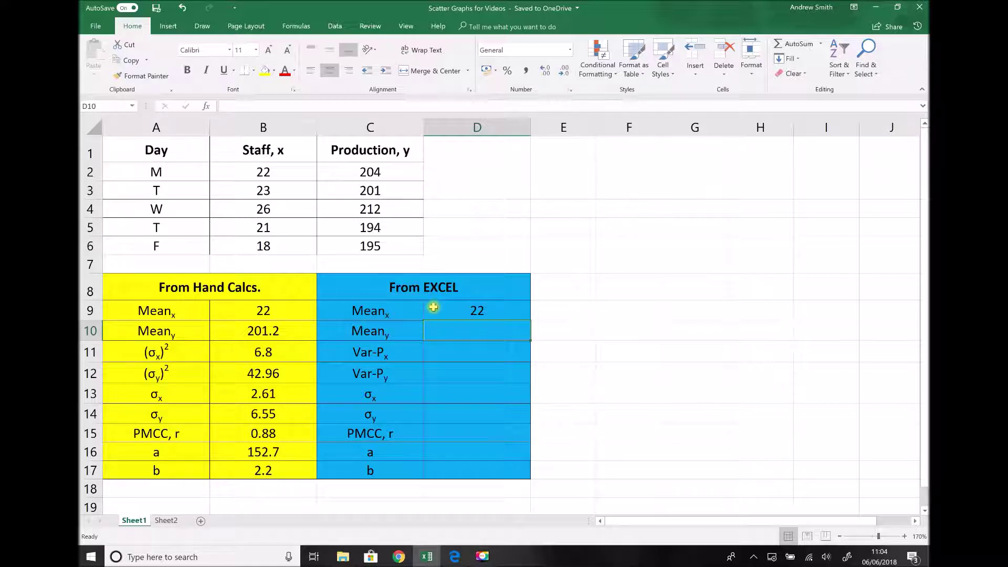
Enter =AVERAGE(C2:C6) in D10 so Mean y shows 201.2.
text(=A)
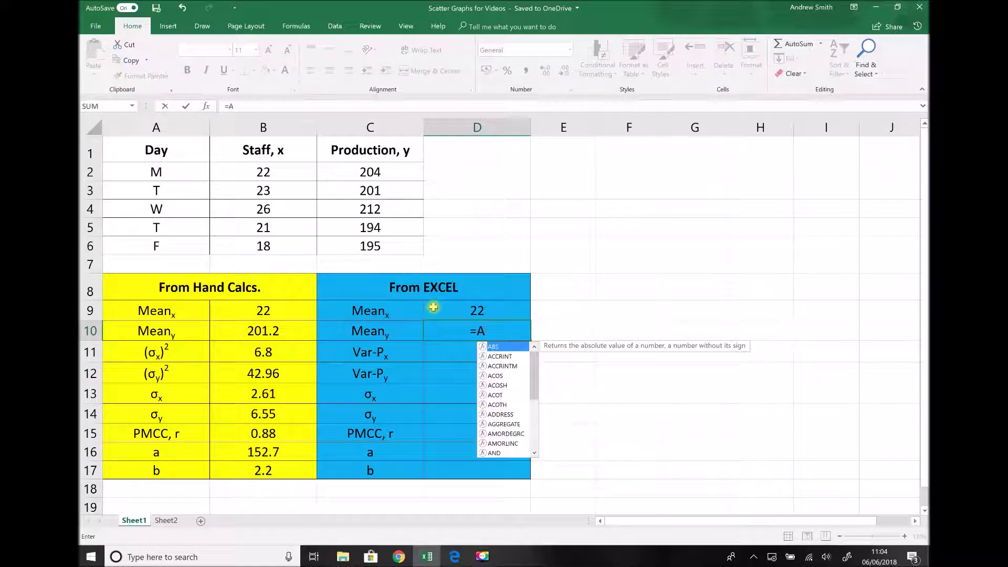
text(VERAGE)
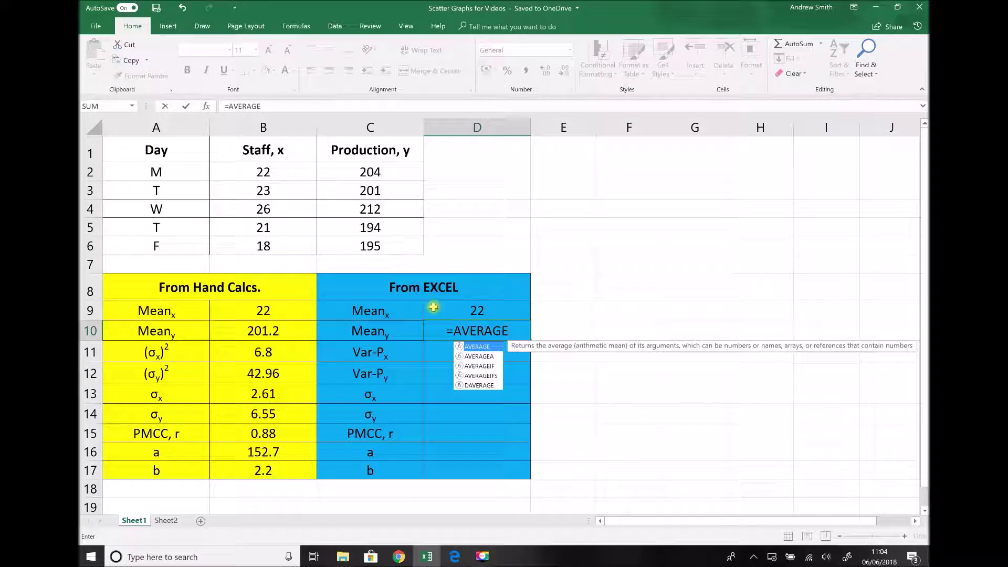
text(()
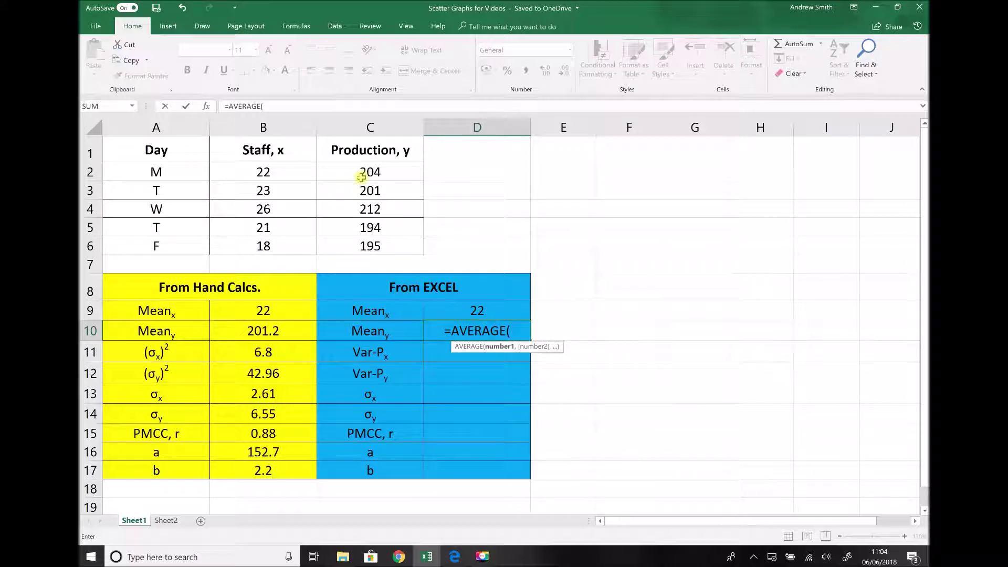
drag(359, 170, 369, 244)
text())
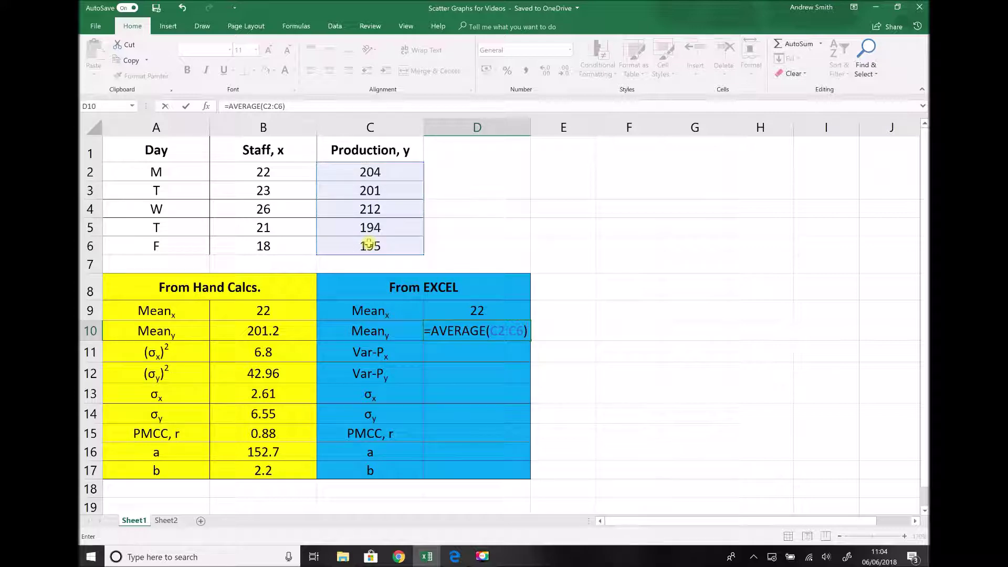
key(Return)
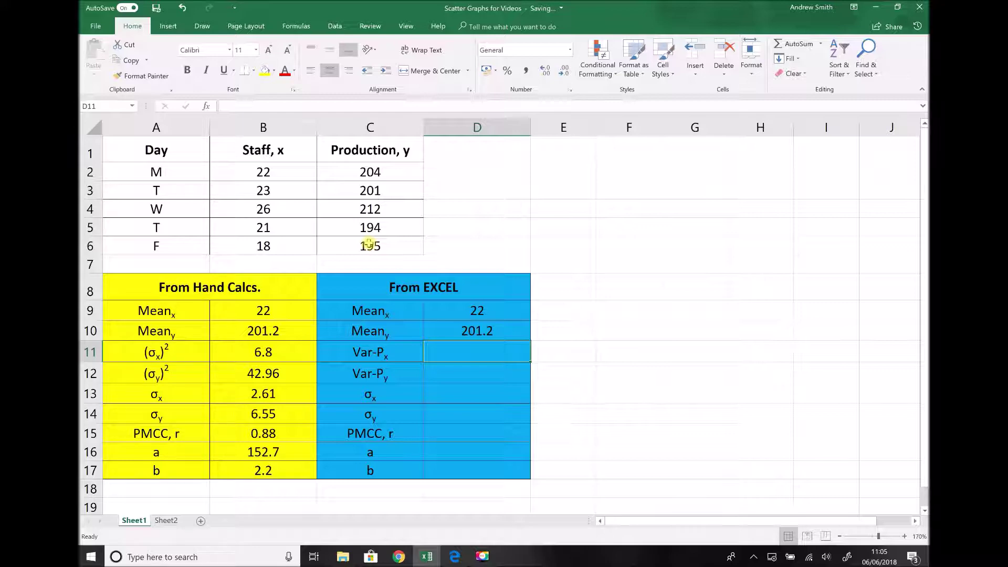
Enter =VAR.P(B2:B6) in D11 for the staff population variance, 6.8.
text(=)
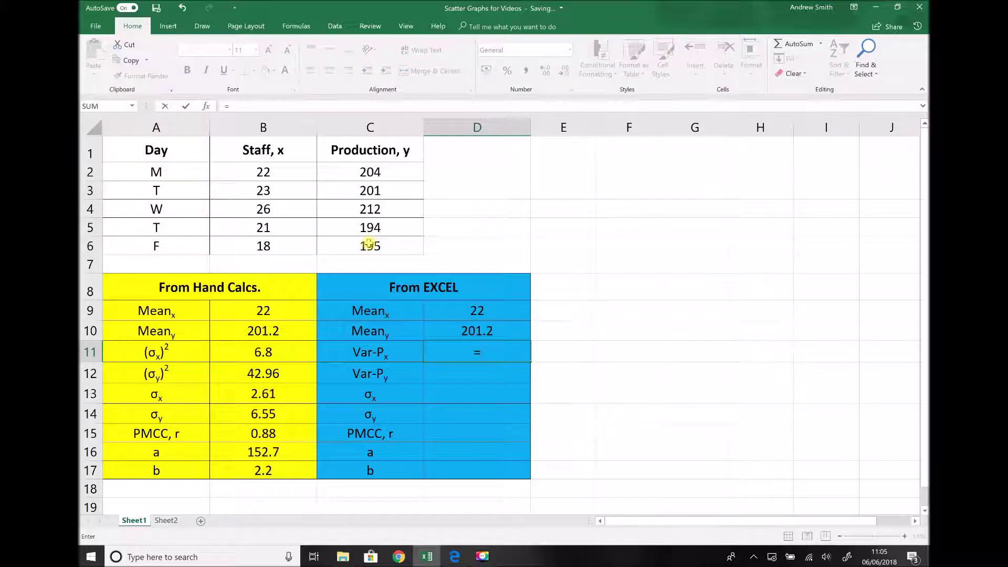
text(VA)
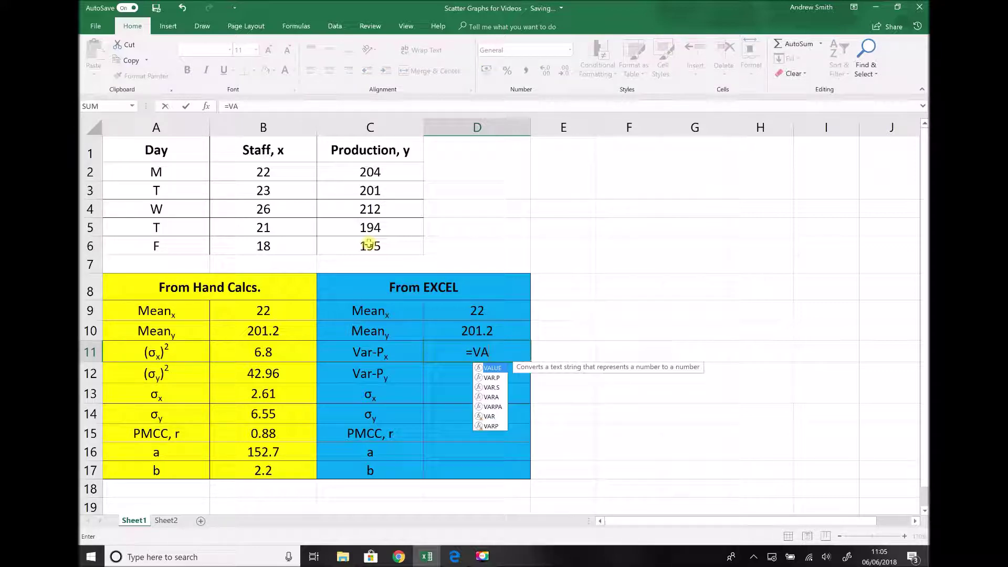
text(R)
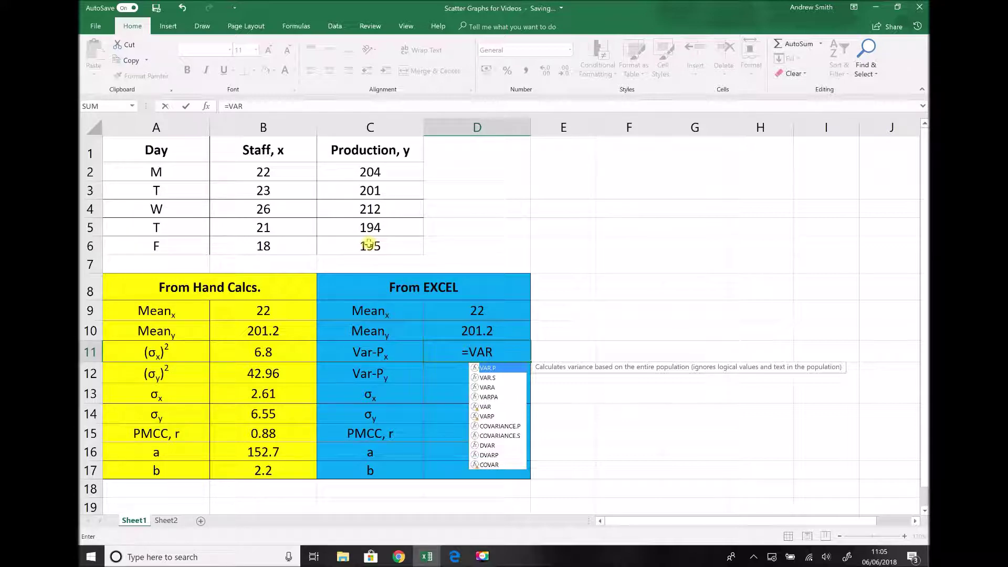
text(.)
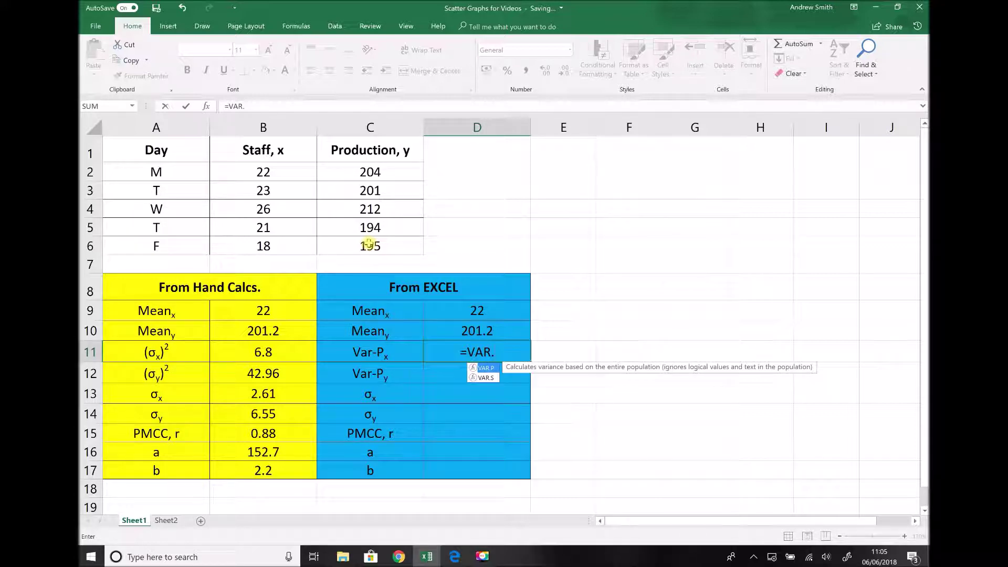
text(P()
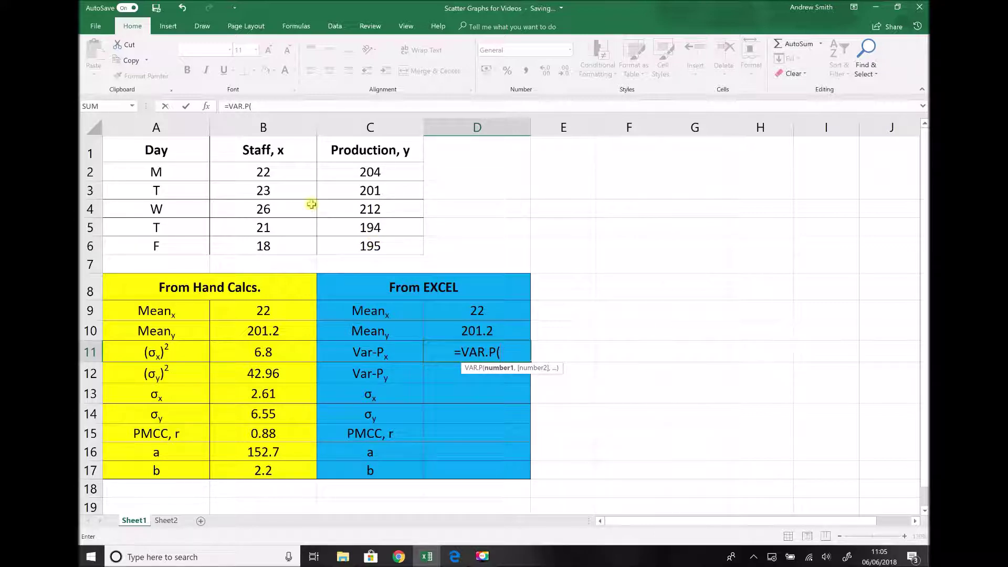
drag(281, 178, 280, 243)
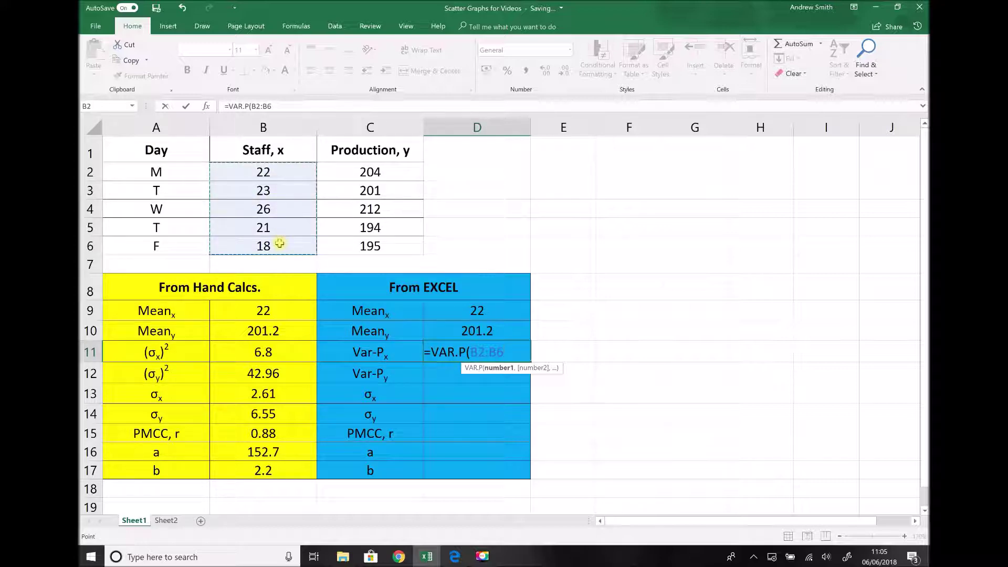
text())
key(Return)
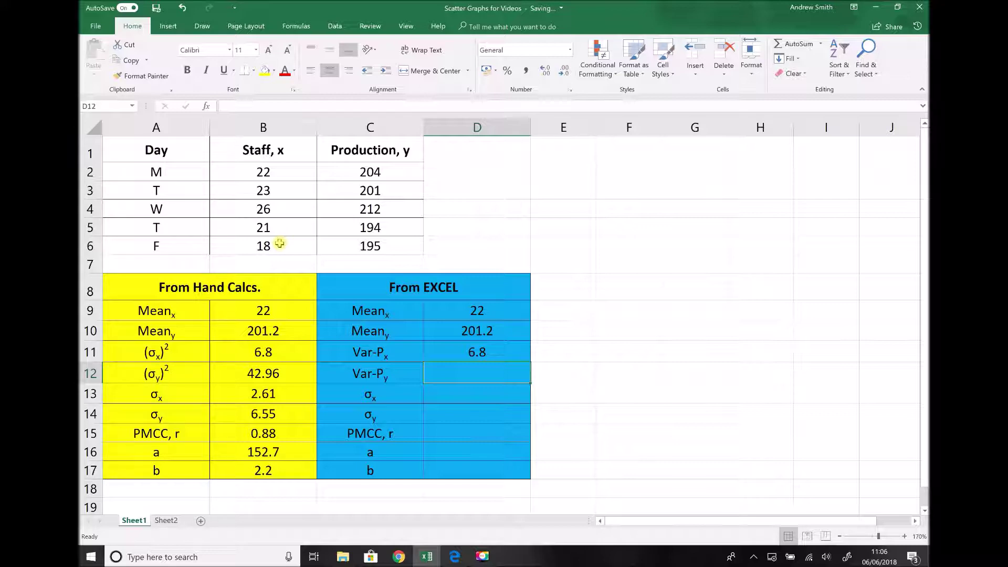
Enter =VAR.P(C2:C6) in D12 for the production population variance, 42.96.
text(=VA)
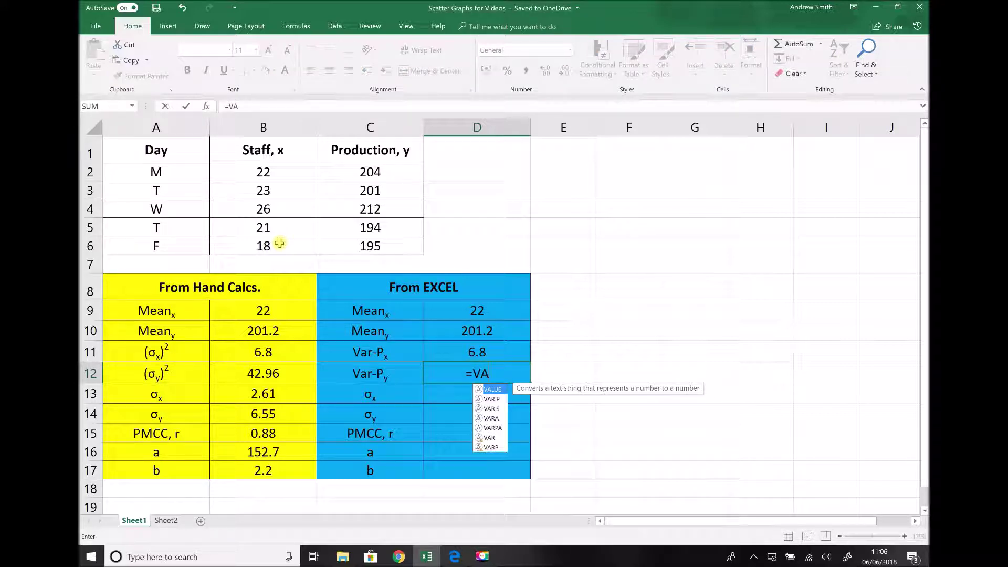
text(R.P)
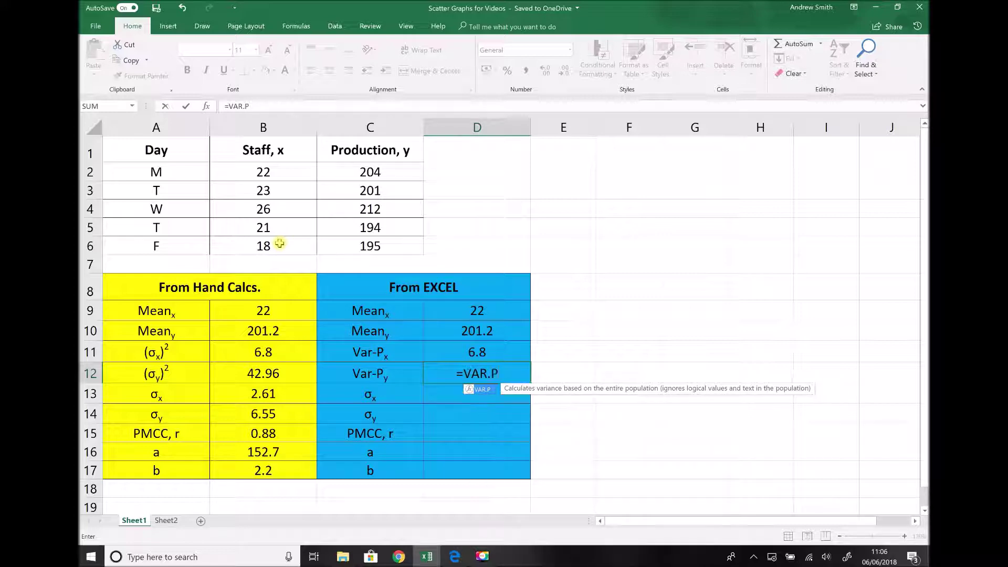
text(()
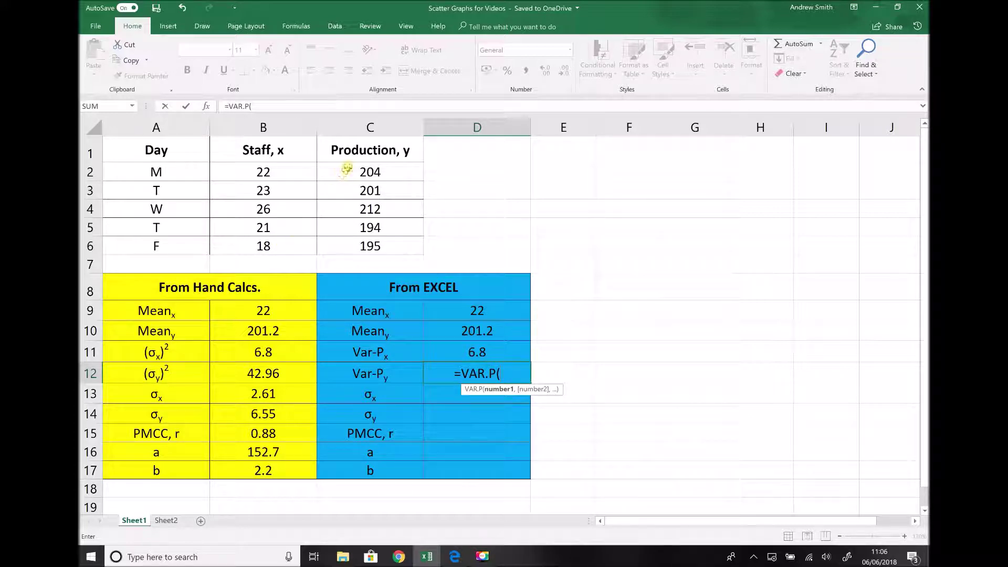
drag(346, 169, 351, 247)
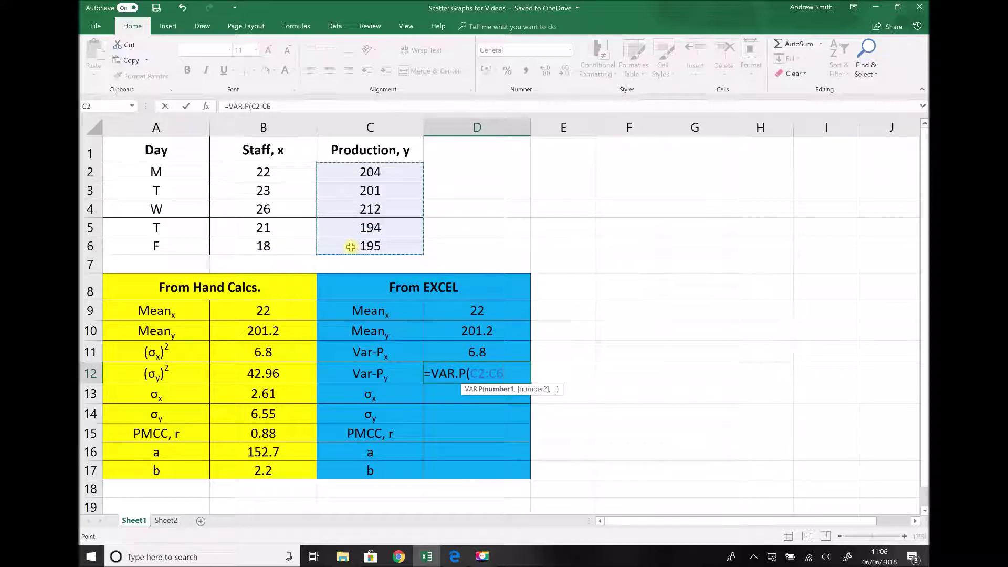
key(Return)
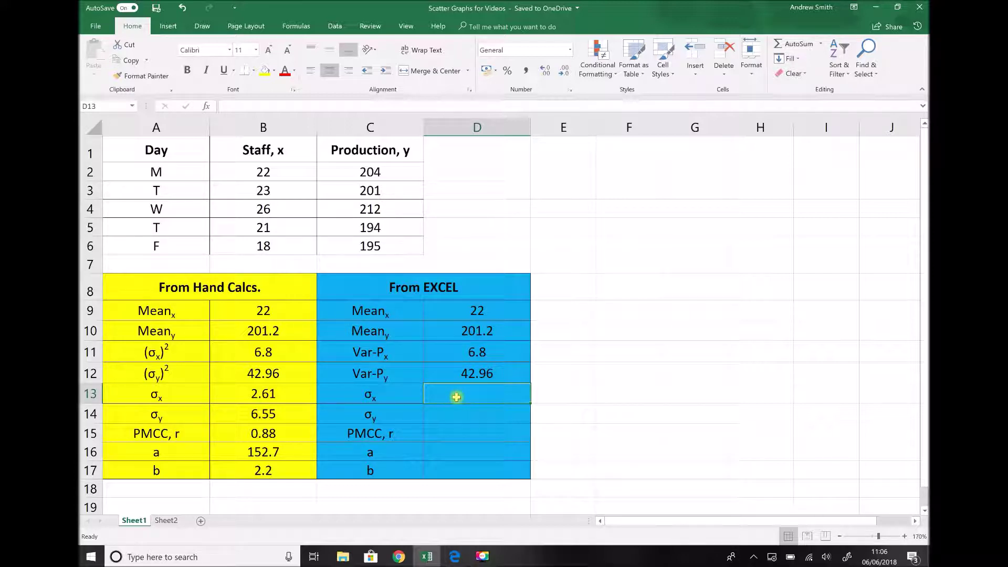
Enter =SQRT(D11) in D13 so σx shows 2.607680962.
text(=)
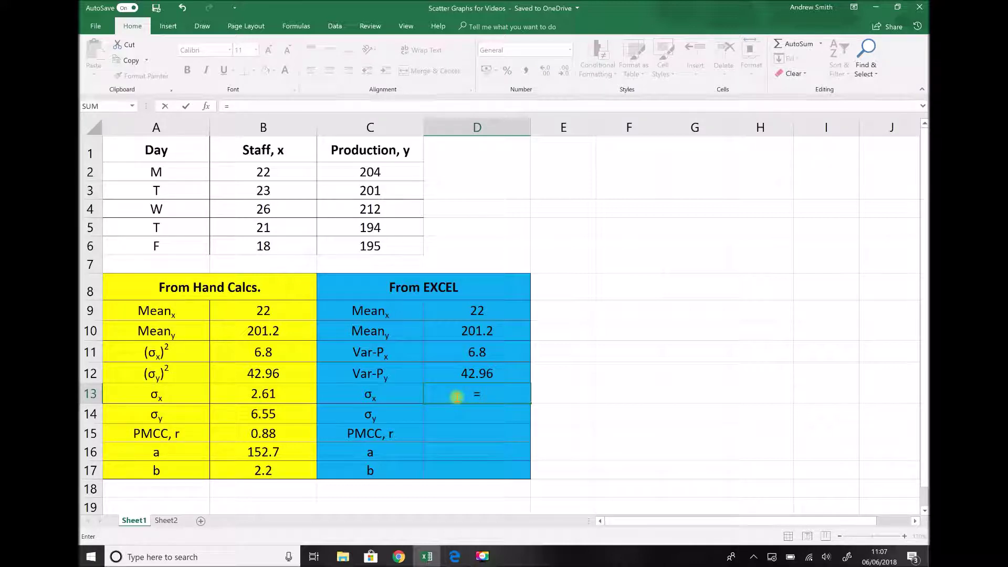
text(SQRT)
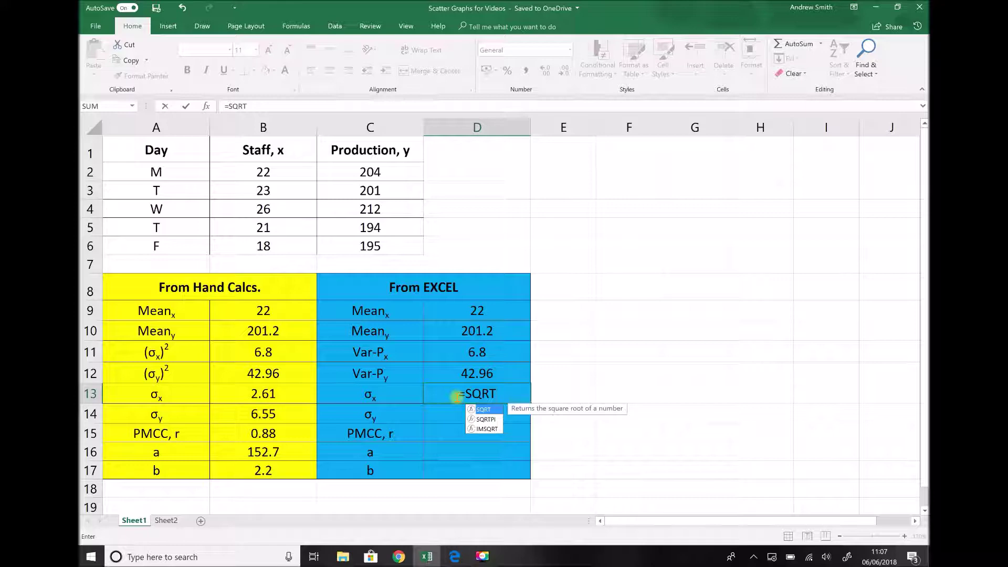
text(()
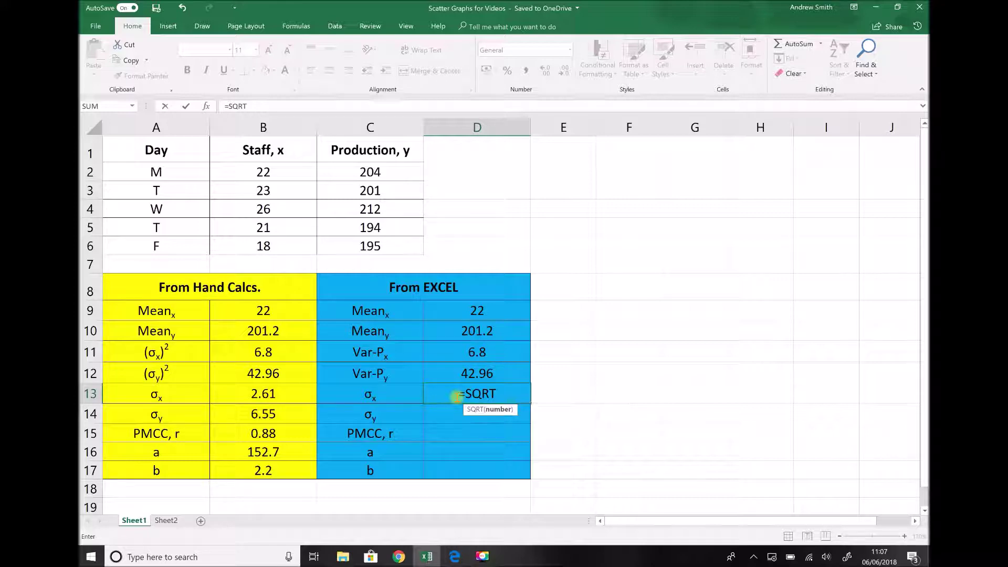
click(481, 352)
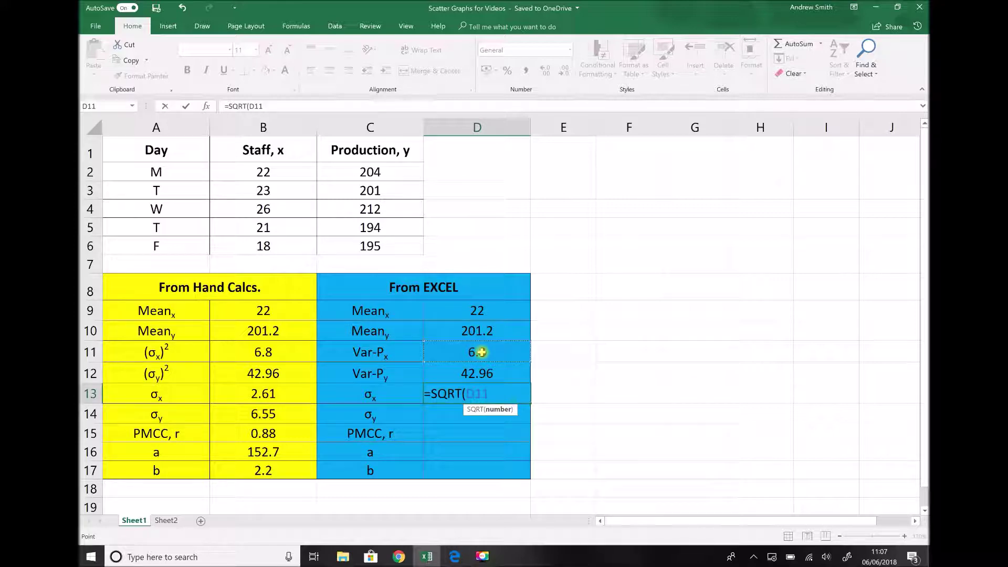
text())
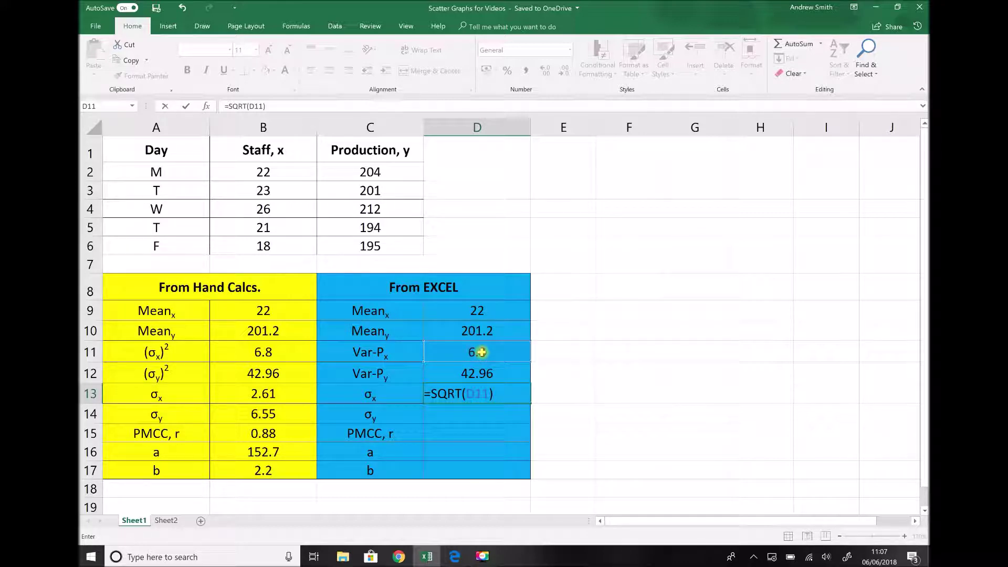
key(Return)
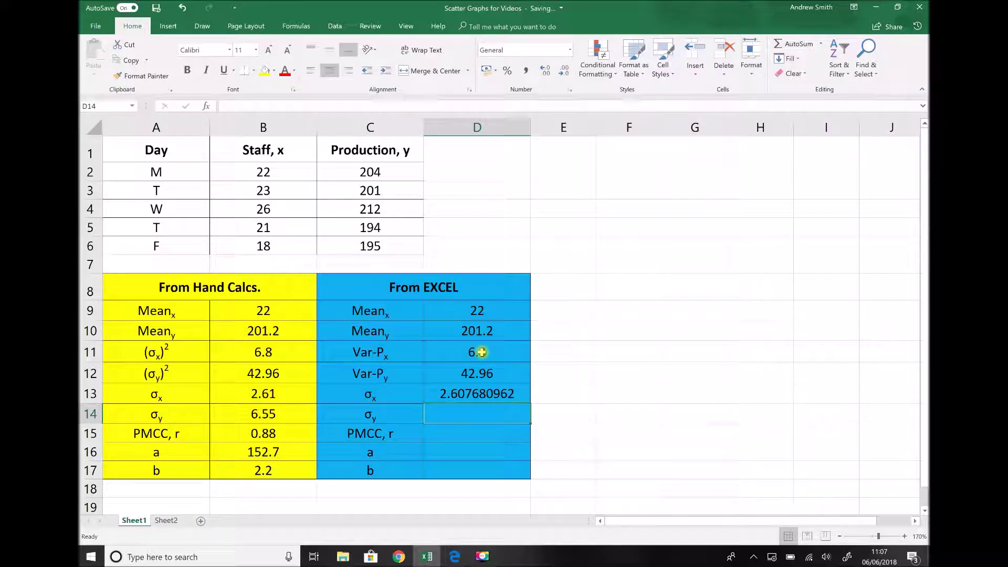
Enter =SQRT(D12) in D14 so σy shows 6.554387843.
text(=SQRT)
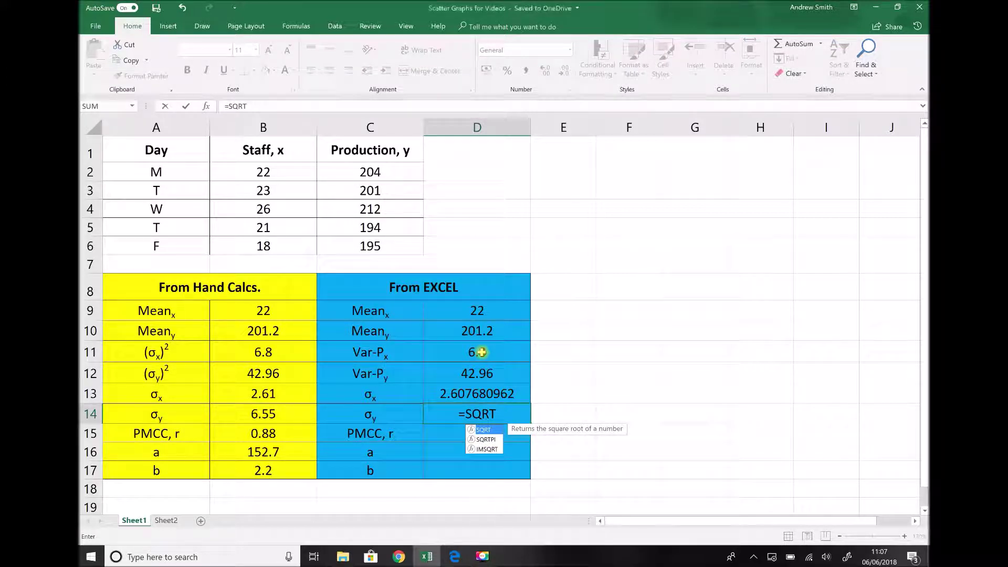
text(()
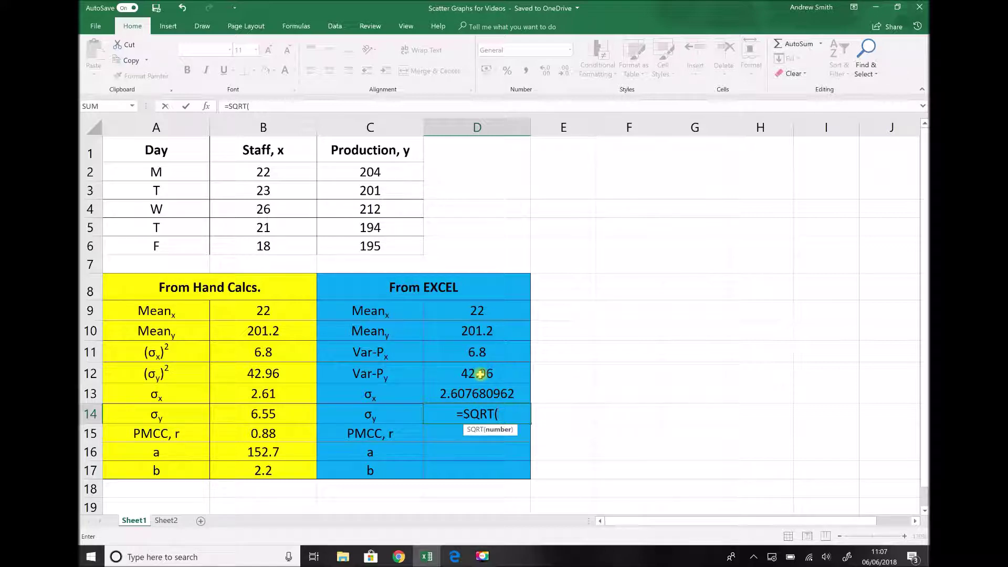
click(480, 375)
text())
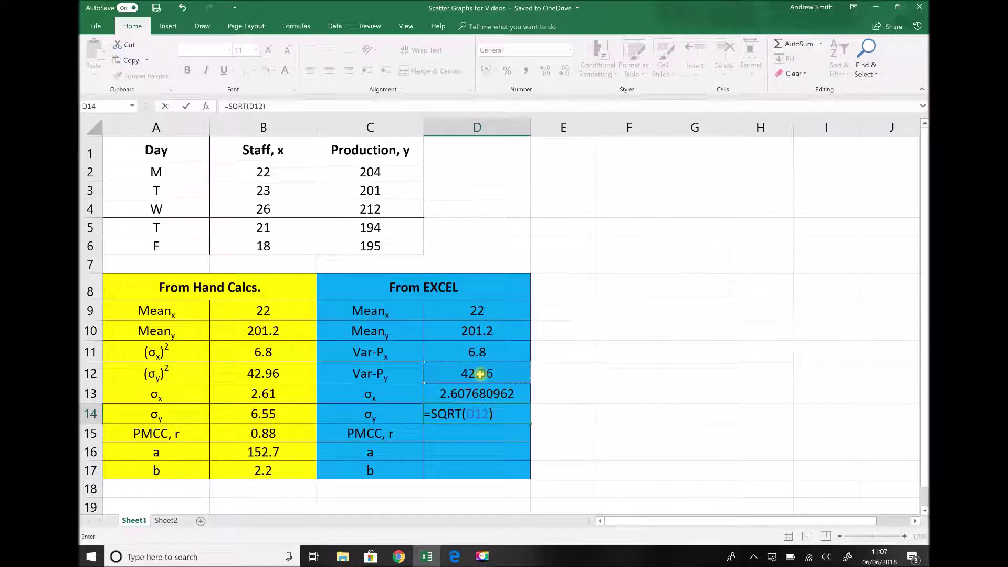
key(Return)
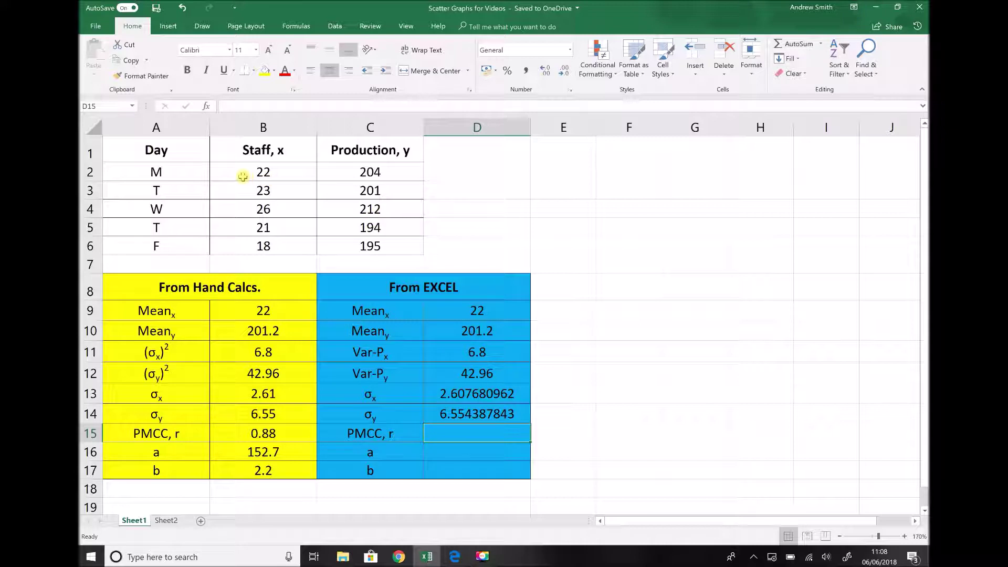
Select B2:C6 and insert a plain scatter chart of staff against production.
mouse_move(242, 177)
mouse_down()
mouse_move(341, 210)
mouse_move(349, 243)
mouse_up()
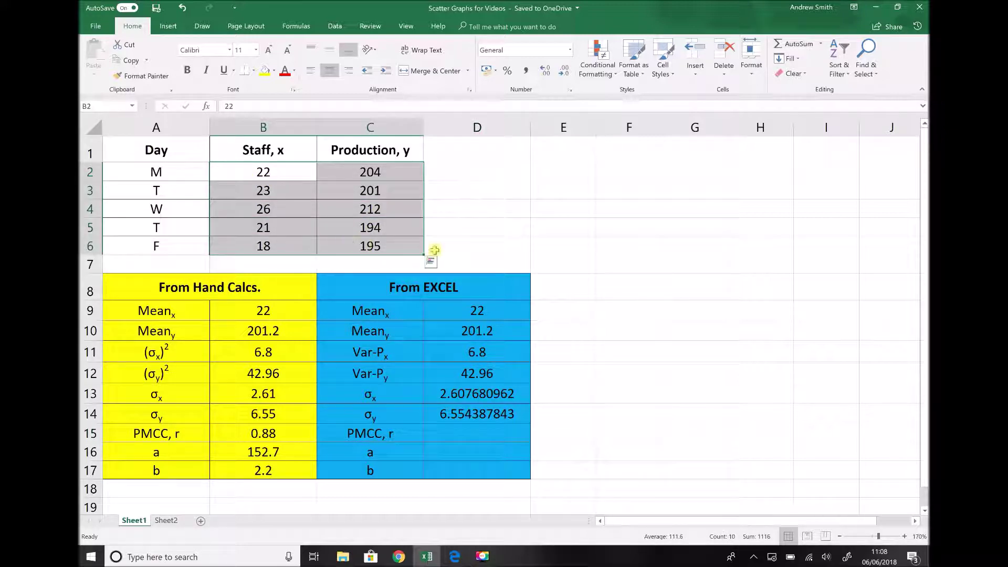
click(166, 28)
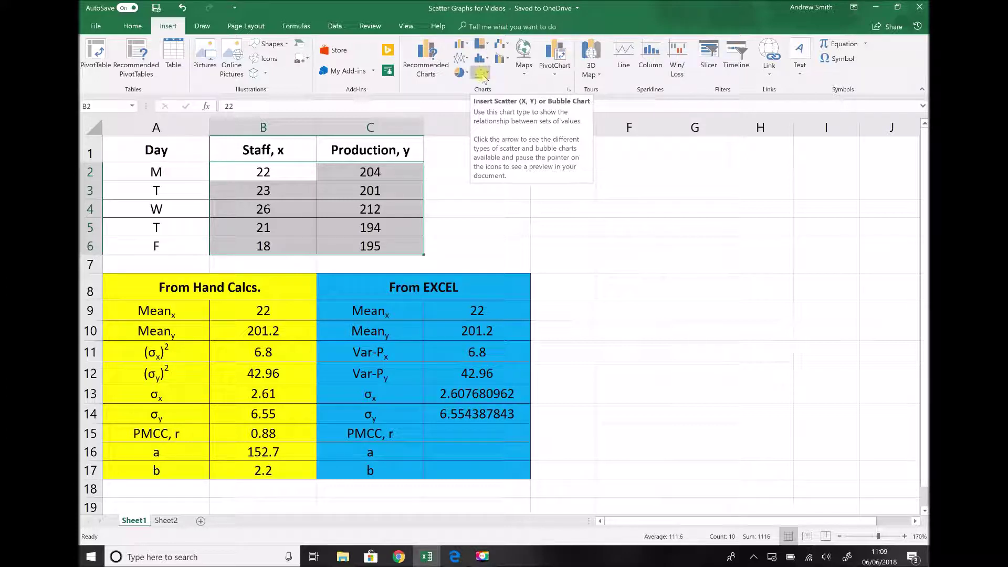
click(480, 74)
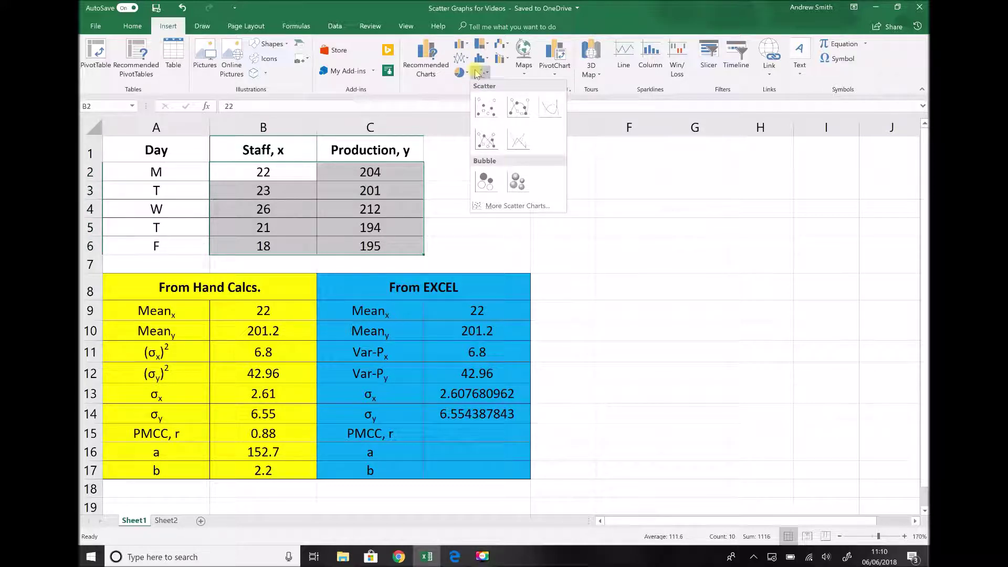
click(486, 108)
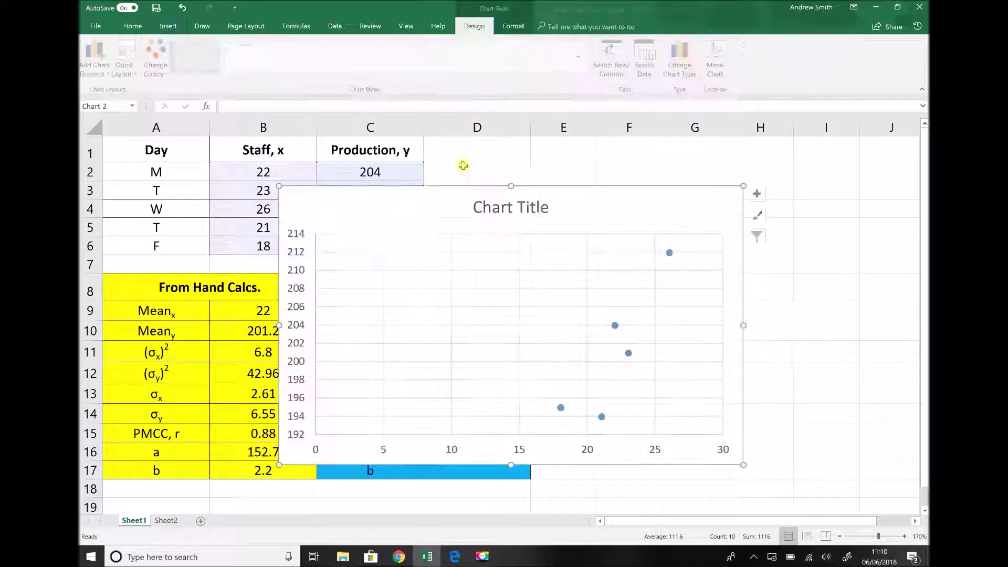
Move the chart right of the tables and narrow it so column D stays visible.
drag(435, 200, 593, 179)
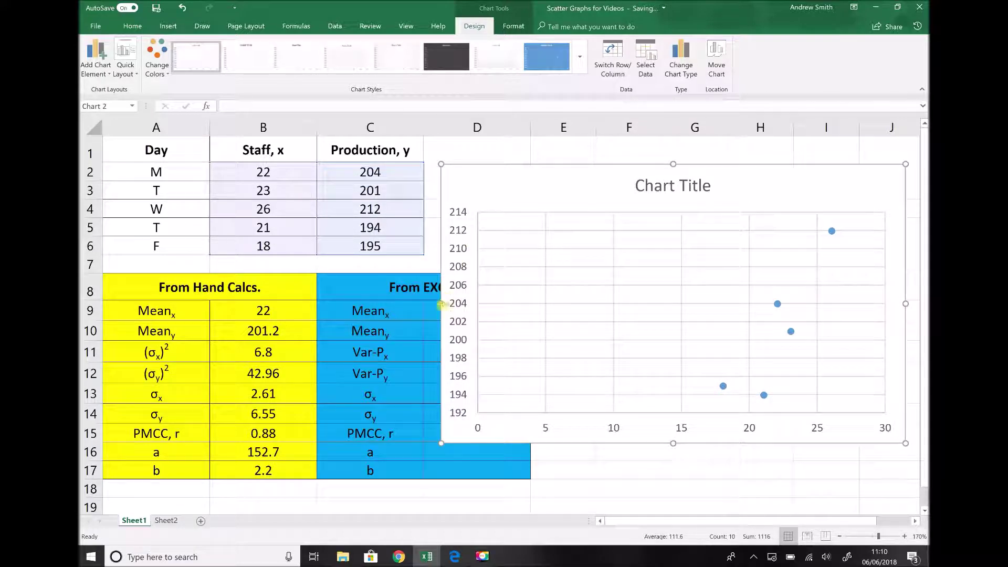
click(494, 305)
drag(441, 303, 538, 303)
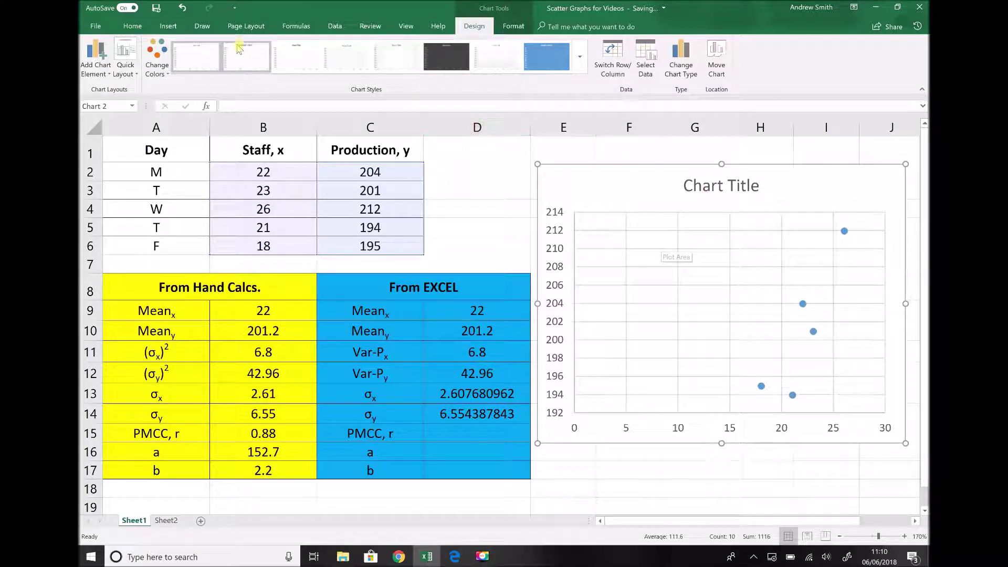
Apply Quick Layout 1 to add axis titles and delete the Series1 legend.
click(135, 76)
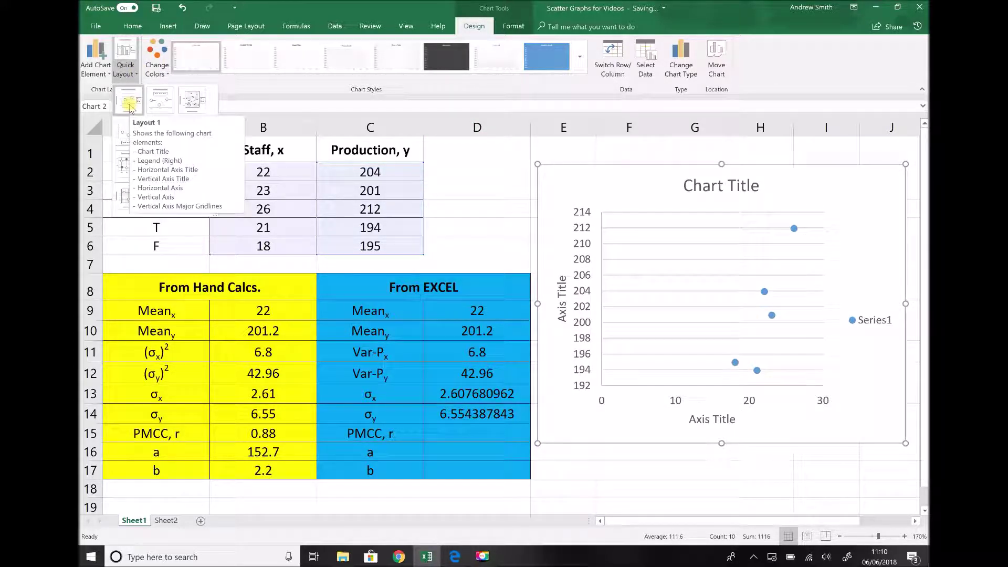
click(129, 105)
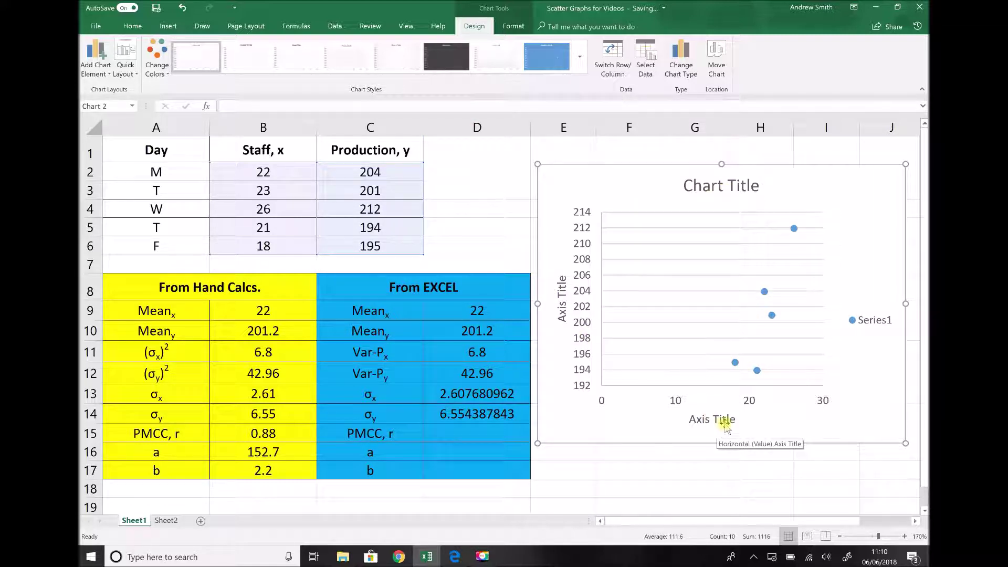
click(873, 322)
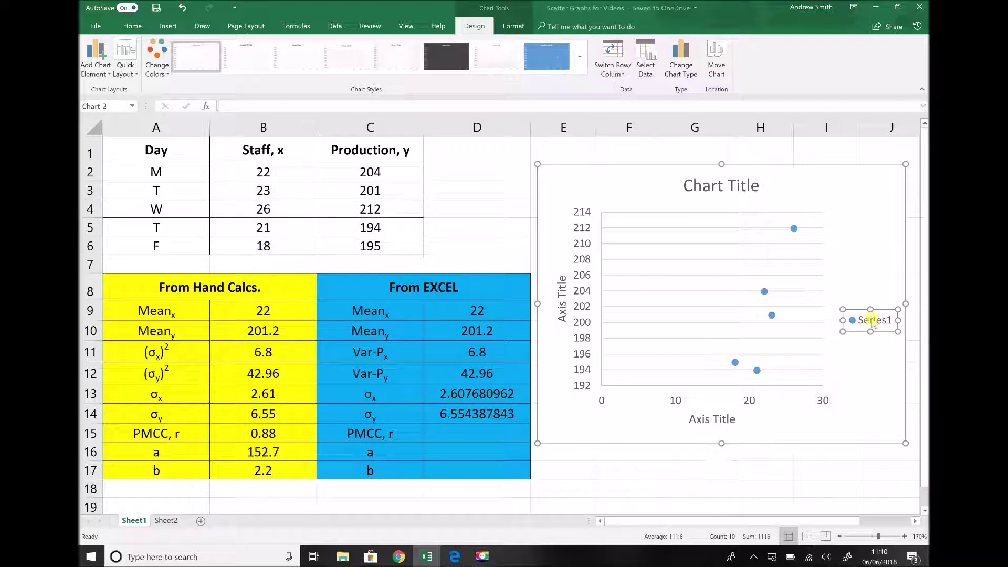
key(Delete)
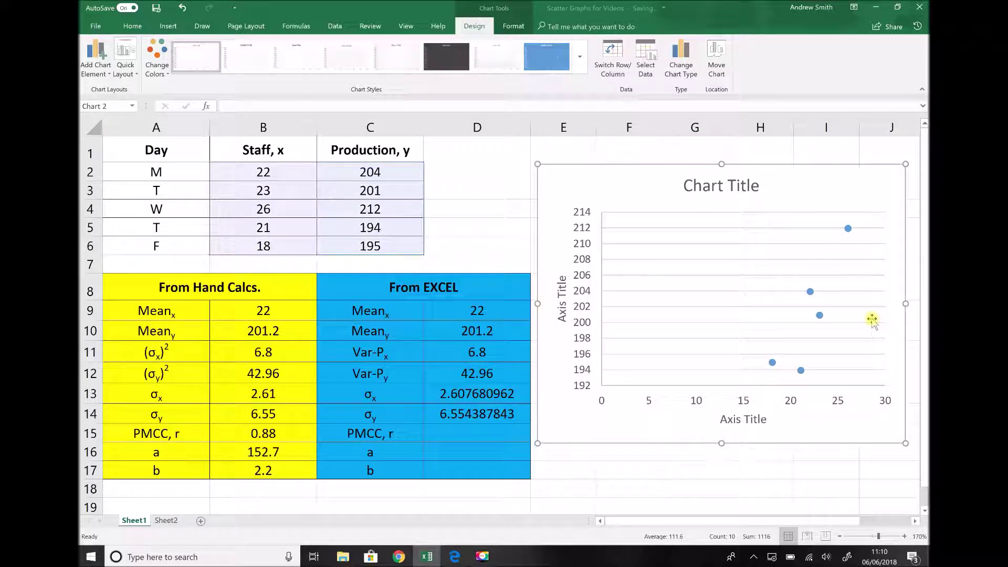
click(756, 186)
drag(760, 186, 687, 186)
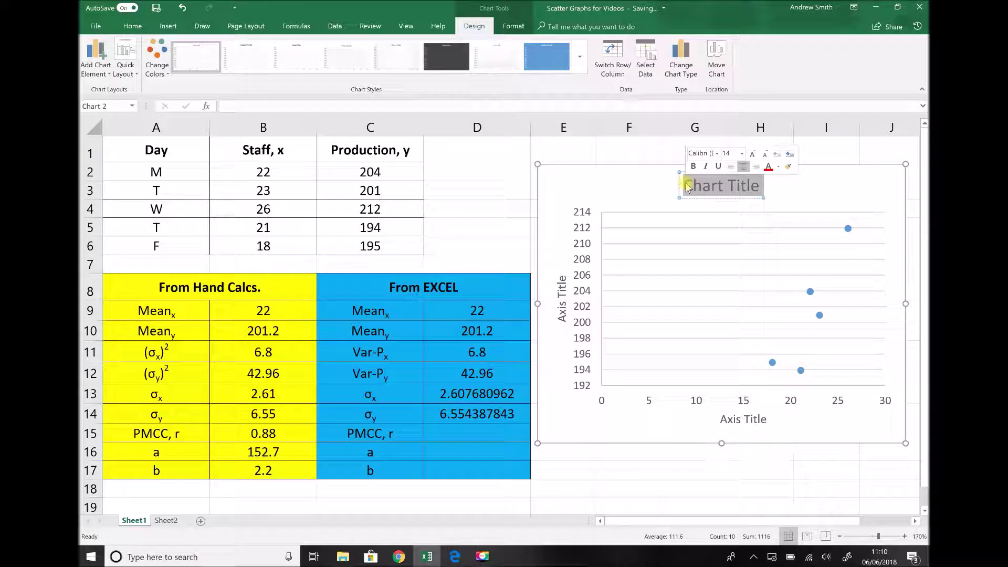
Title the chart 'Relationship between Staff Numbers and Production' and the x-axis 'Staff Numbers'.
text(Relat)
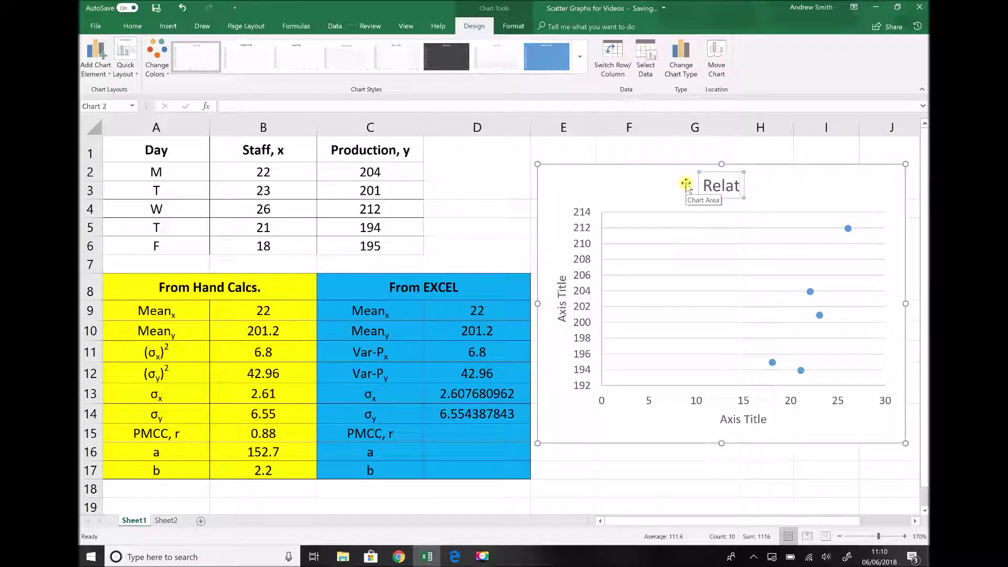
text(io)
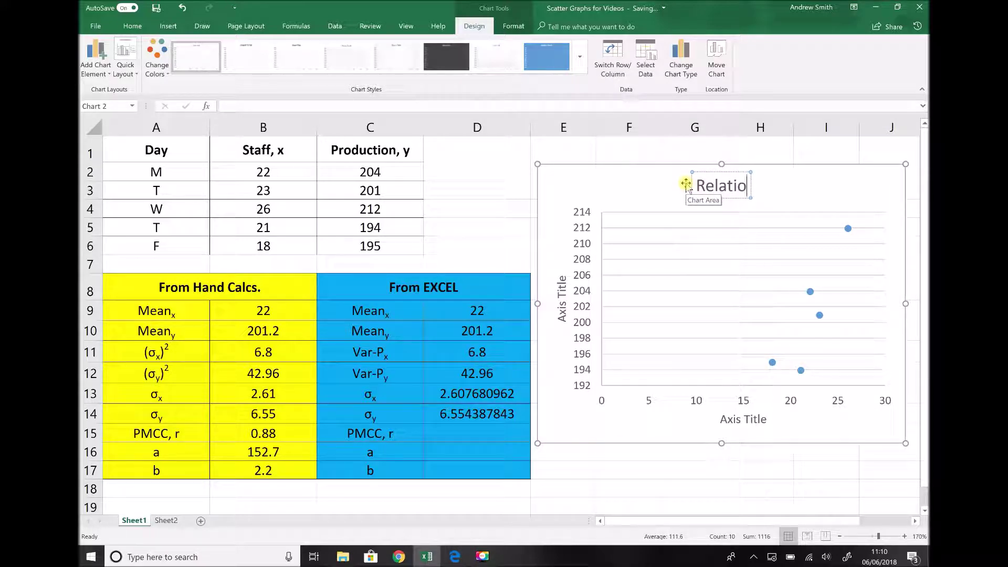
text(nship b)
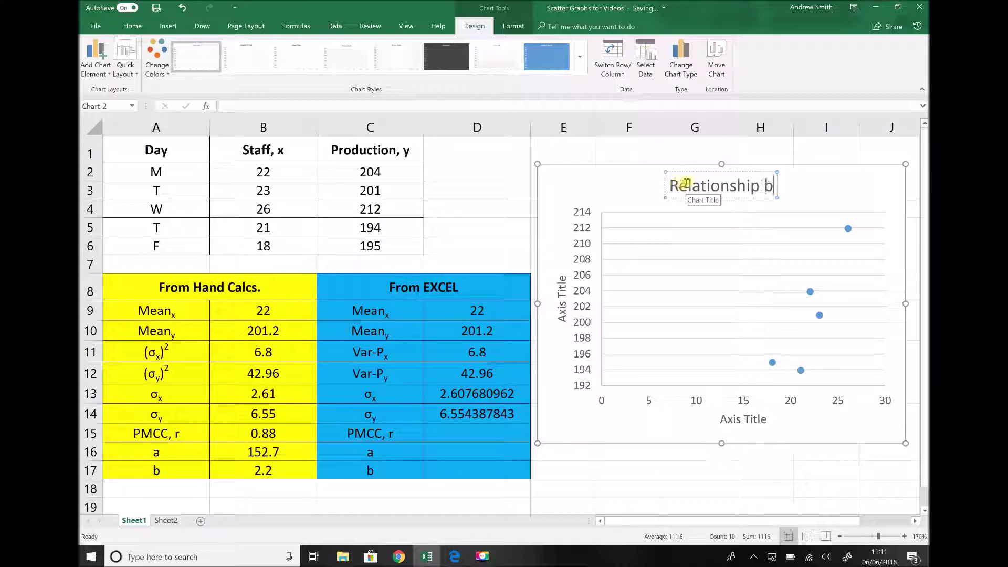
text(etween St)
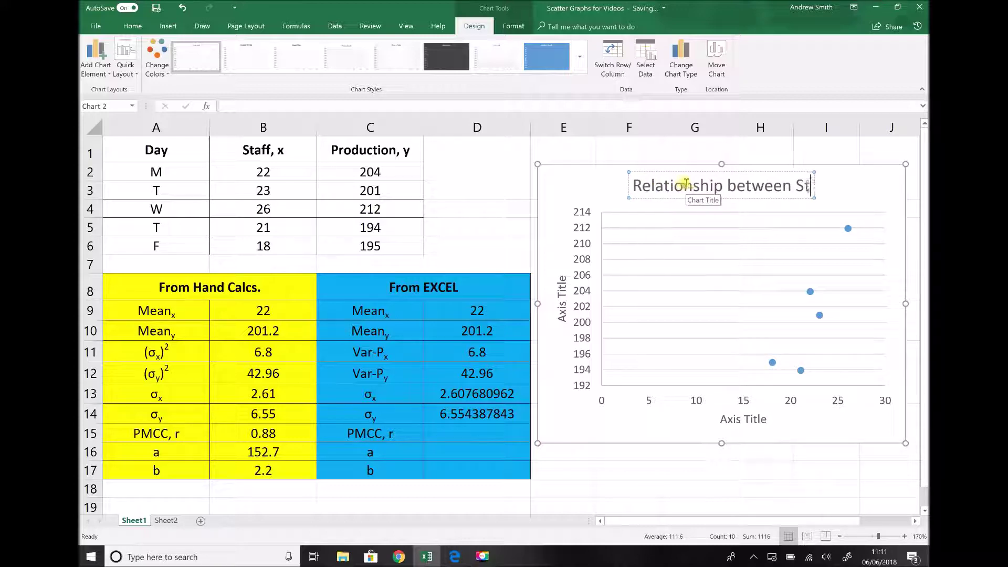
text(aff Numb)
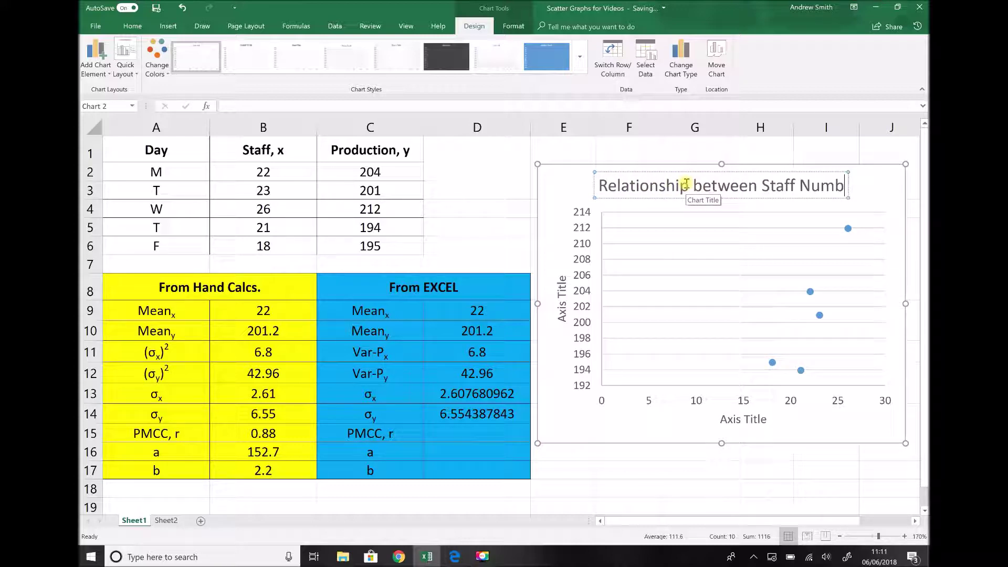
text(ers and Pr)
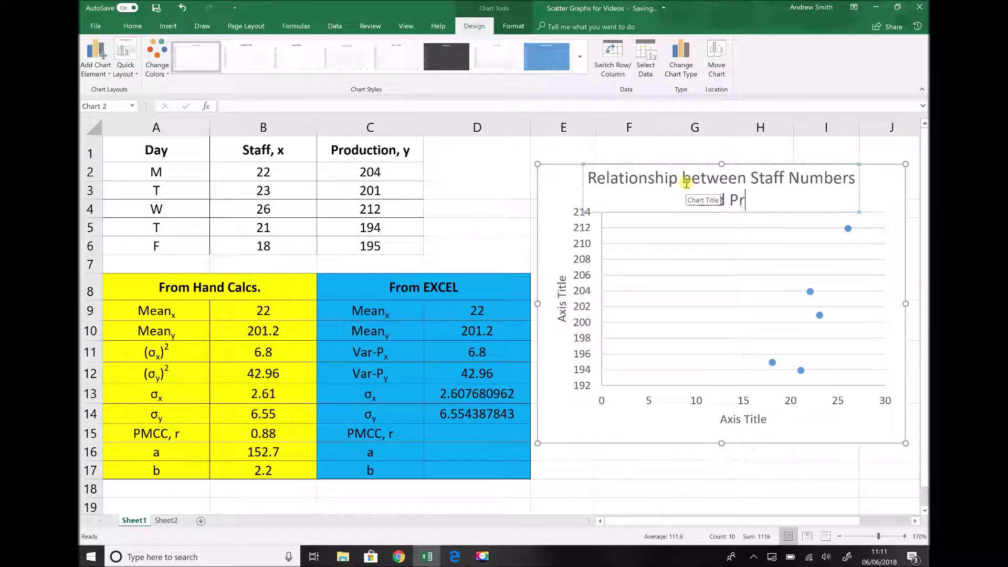
text(oduction)
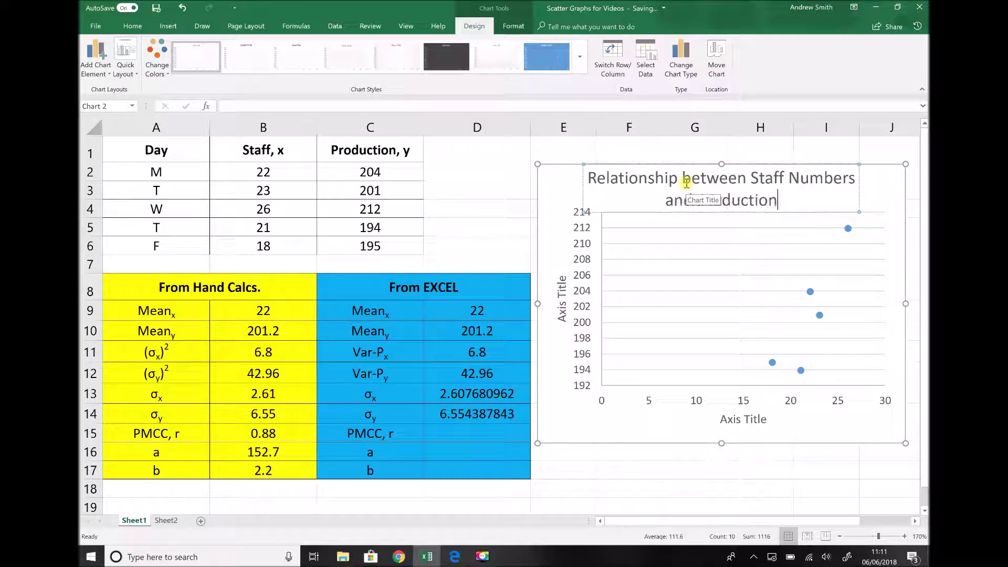
click(735, 420)
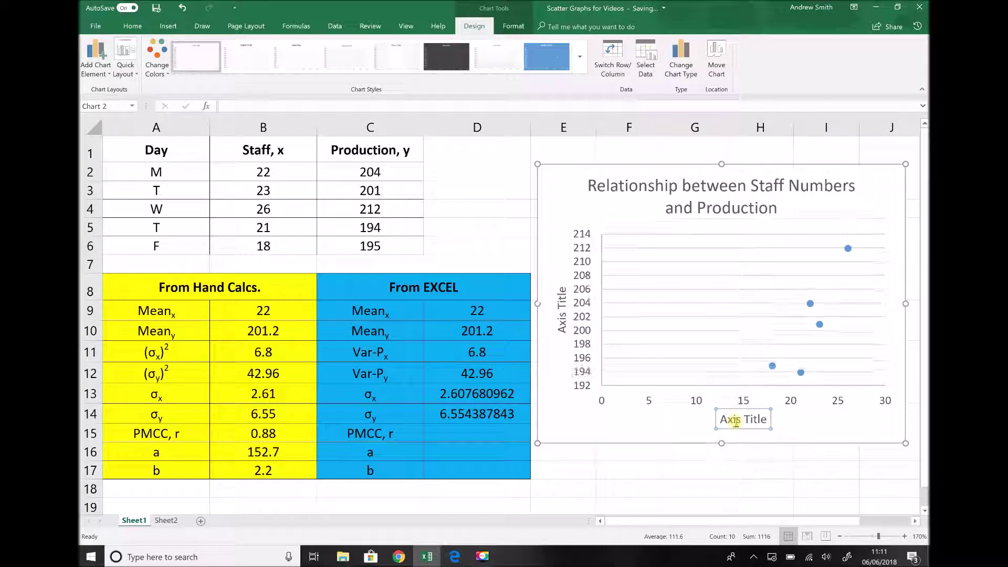
drag(764, 420, 725, 420)
text(S)
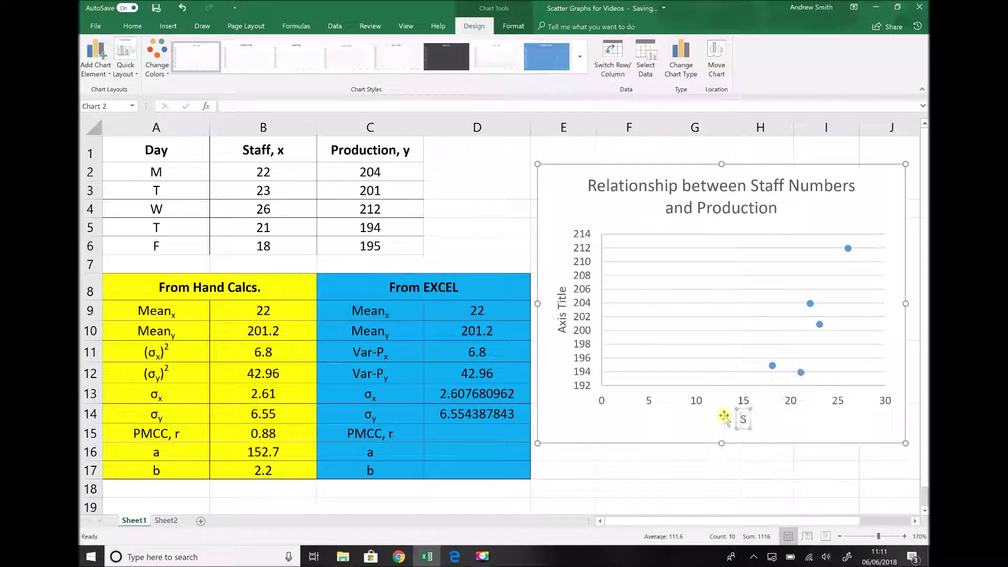
text(taff Numbers)
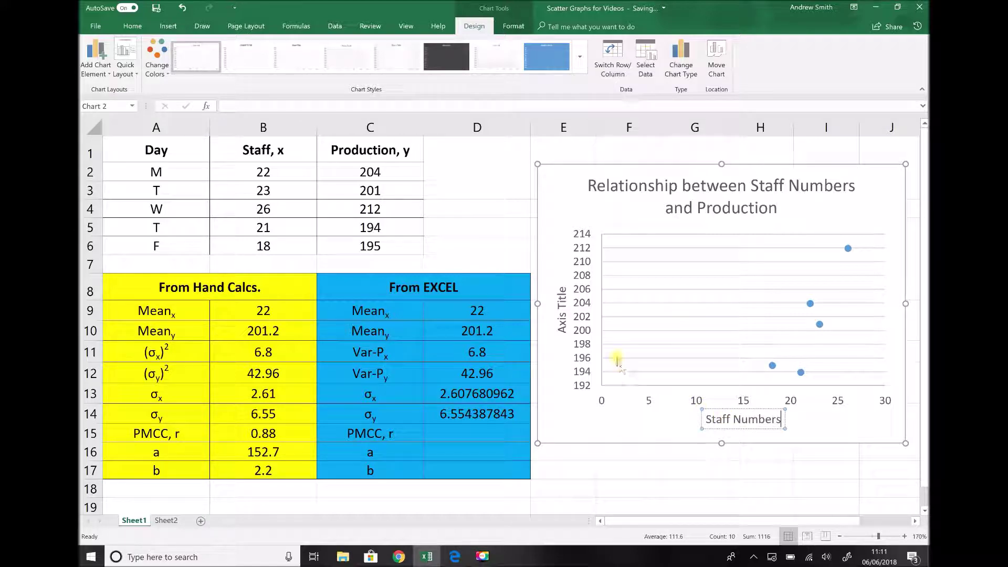
Rename the vertical axis title to 'Production'.
click(562, 301)
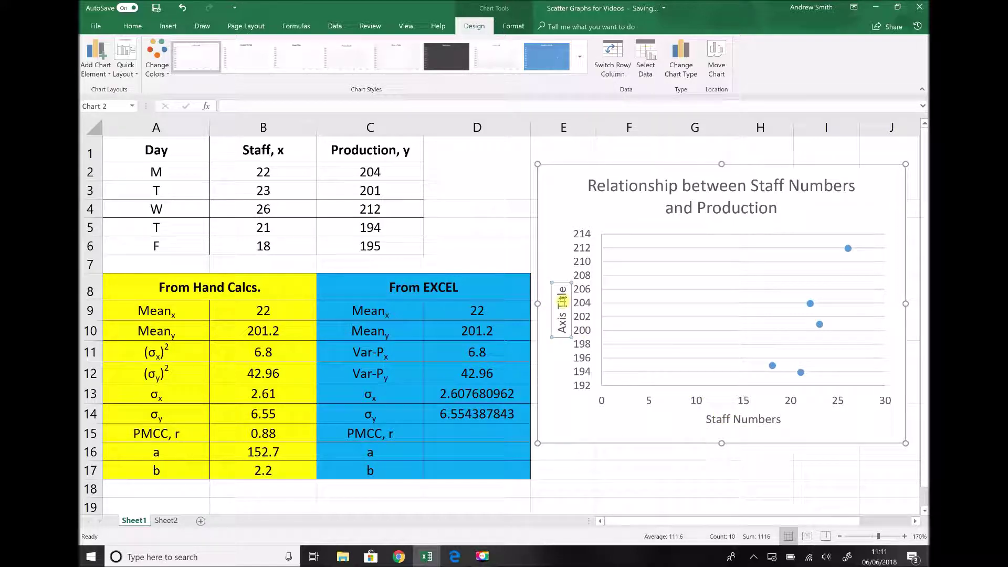
double_click(562, 294)
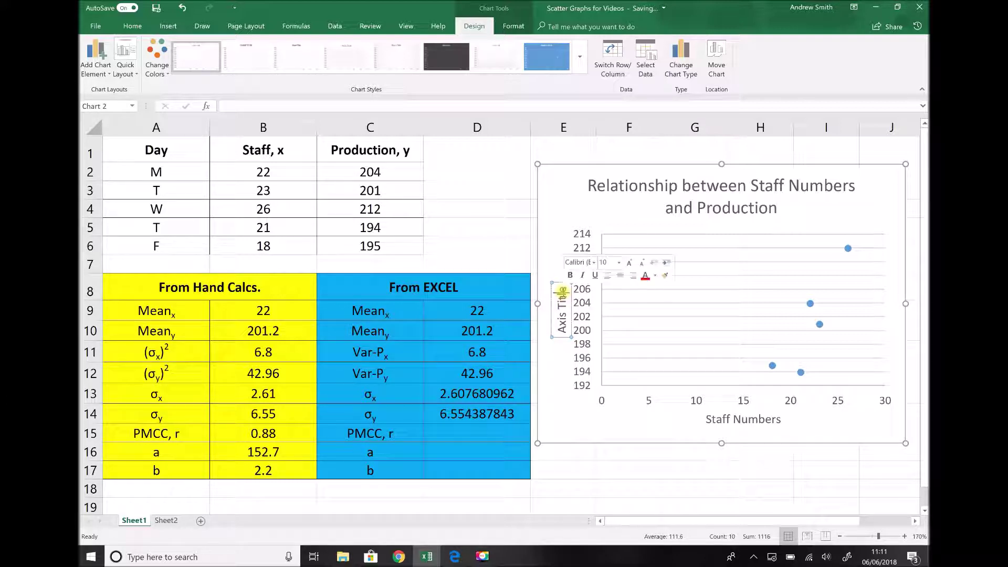
key(BackSpace)
key(BackSpace)
key(BackSpace)
key(BackSpace)
key(BackSpace)
key(BackSpace)
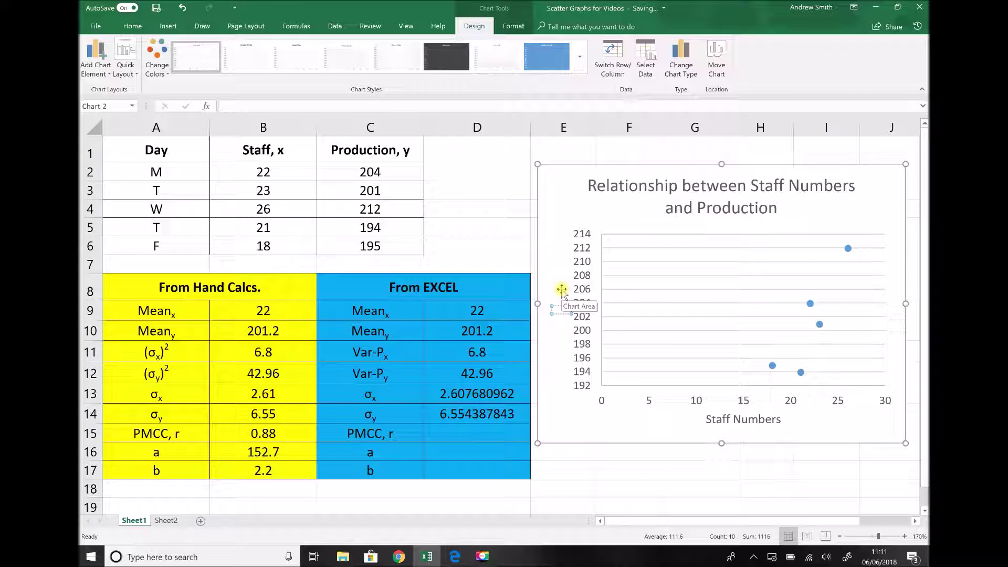
text(Production)
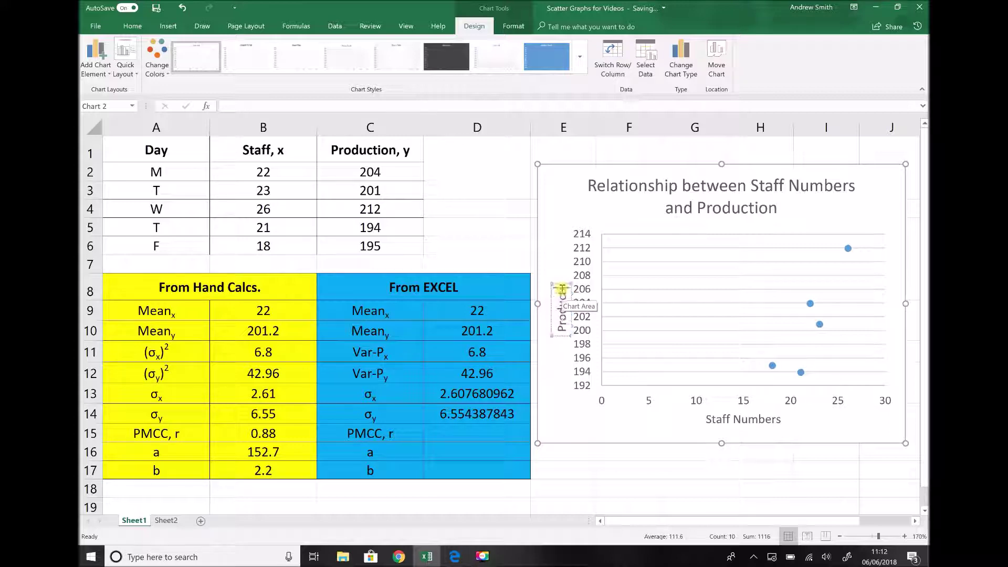
click(759, 364)
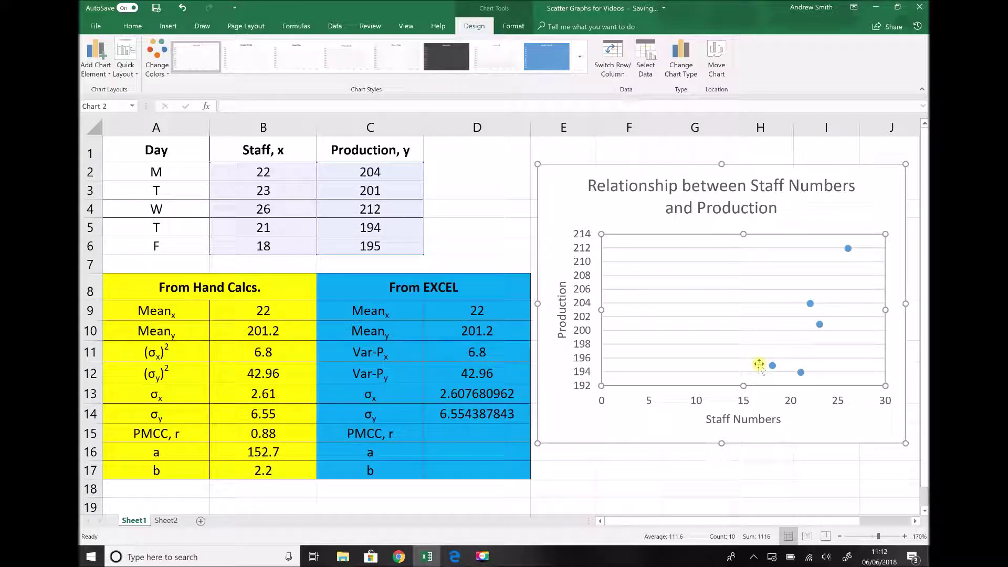
right_click(810, 304)
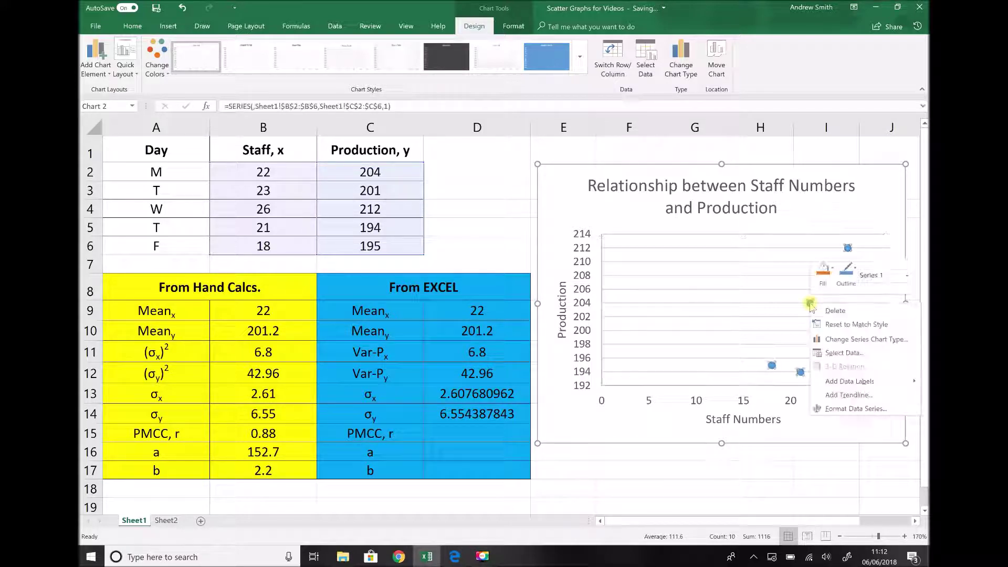
Add a Linear trendline to the staff–production points with equation and R-squared displayed.
click(849, 395)
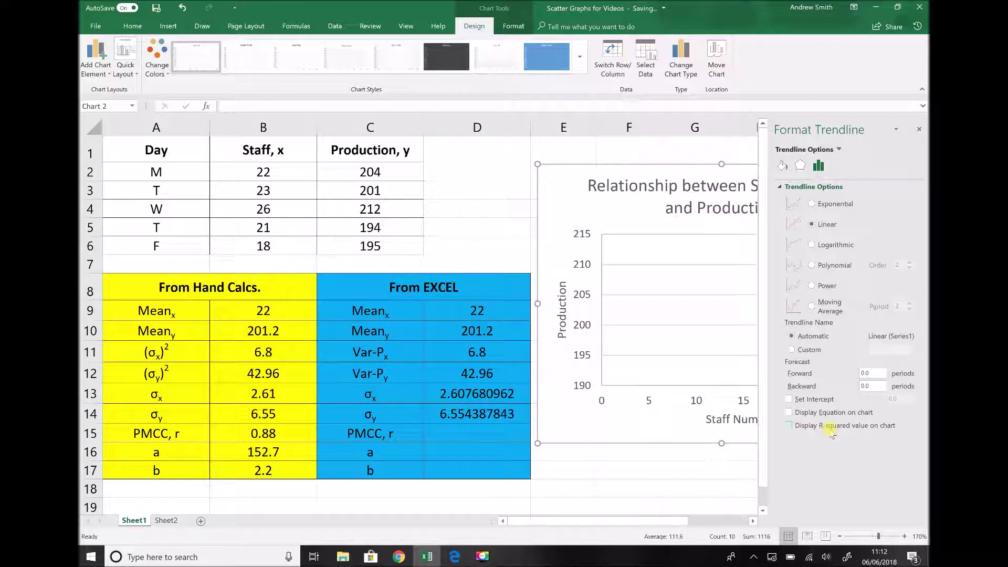
click(790, 413)
click(702, 458)
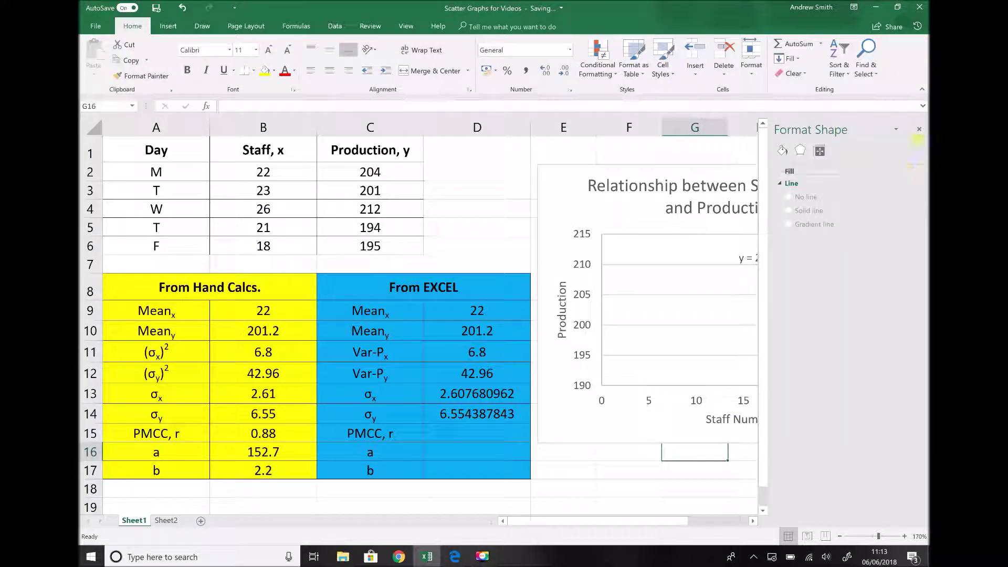
Close the Format pane and enlarge the 'y = 2.2059x + 152.67, R² = 0.7702' label.
click(918, 129)
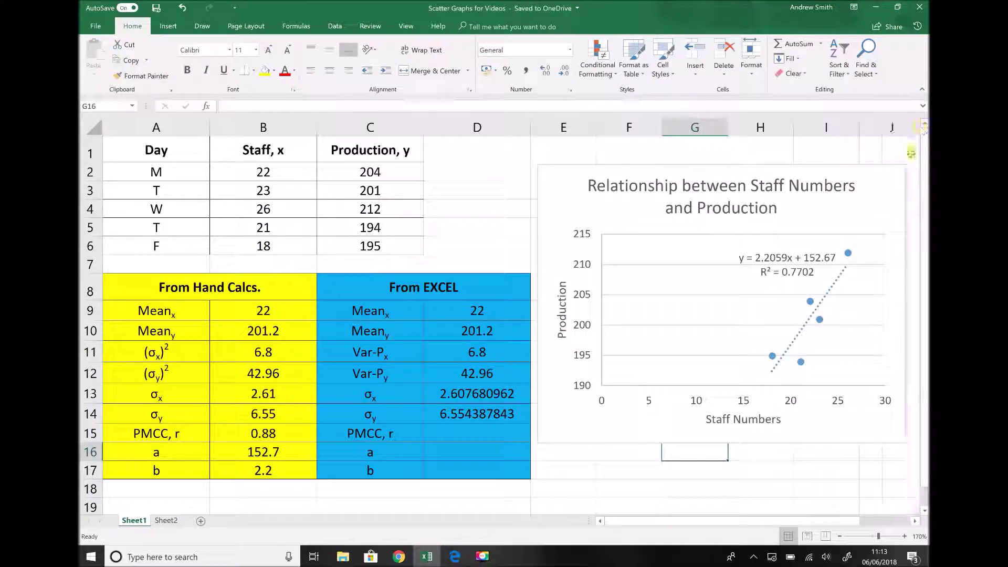
click(806, 257)
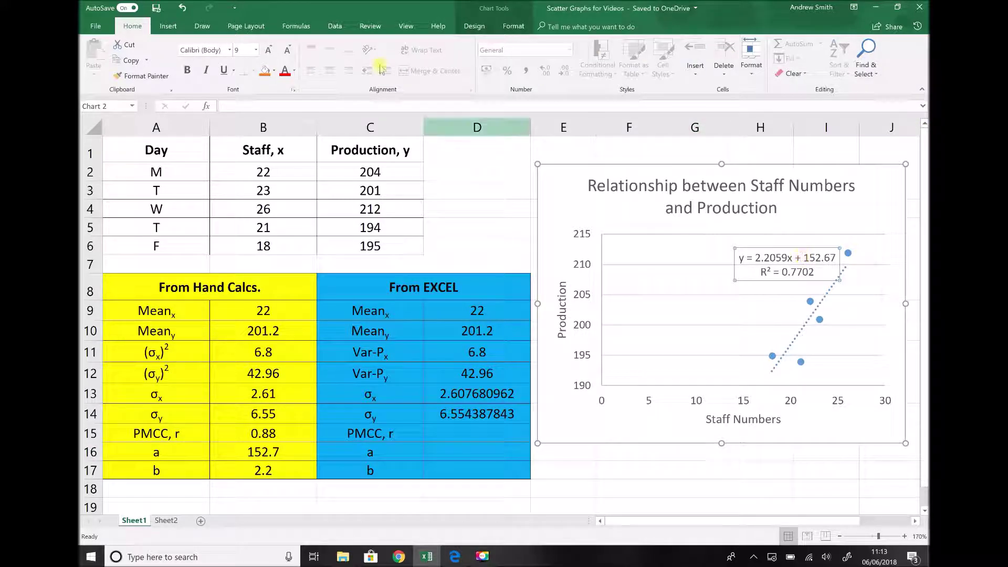
click(268, 51)
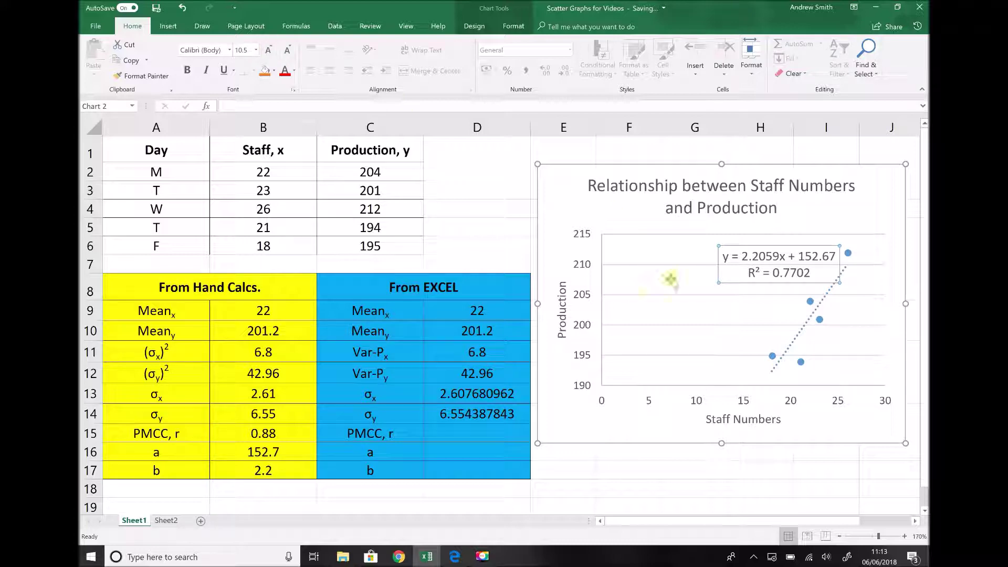
click(704, 274)
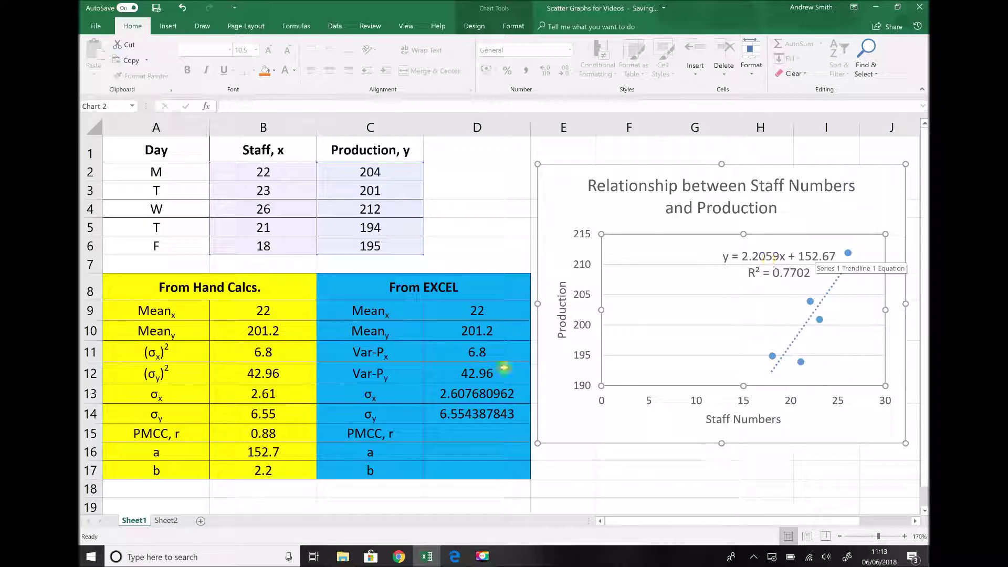
click(474, 466)
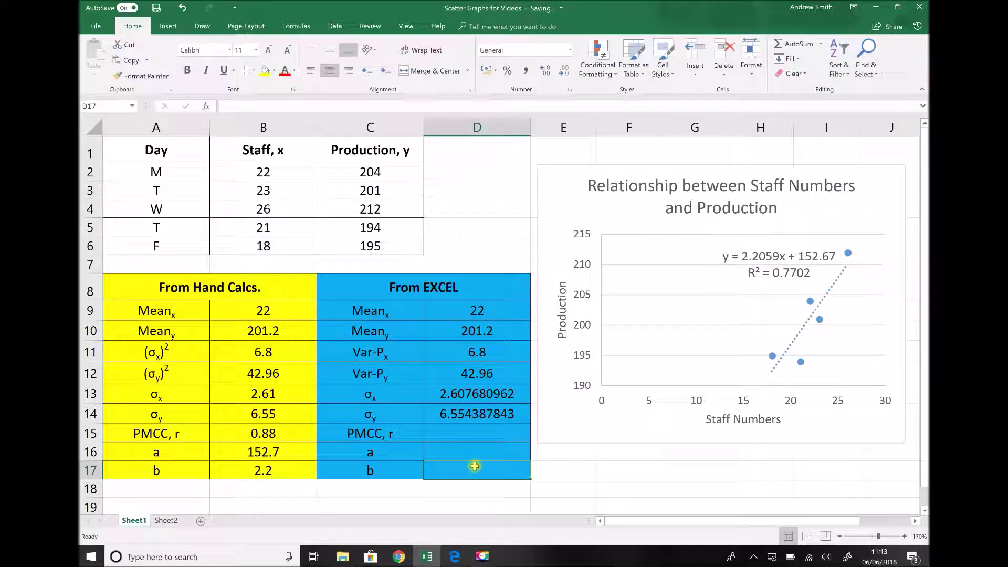
Enter b = 2.2059 in D17 and a = 152.67 in D16 of the From EXCEL block.
text(2.20)
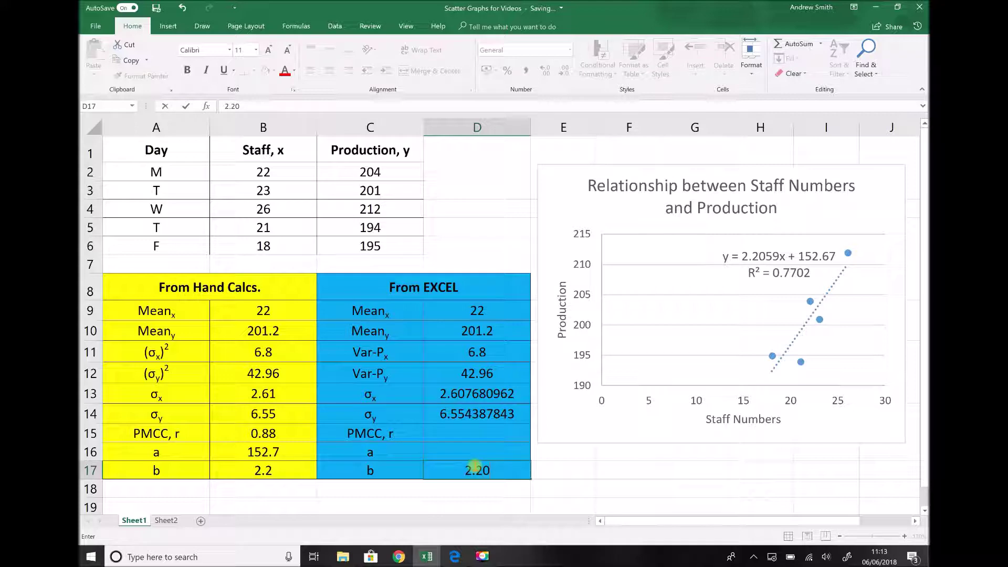
text(59)
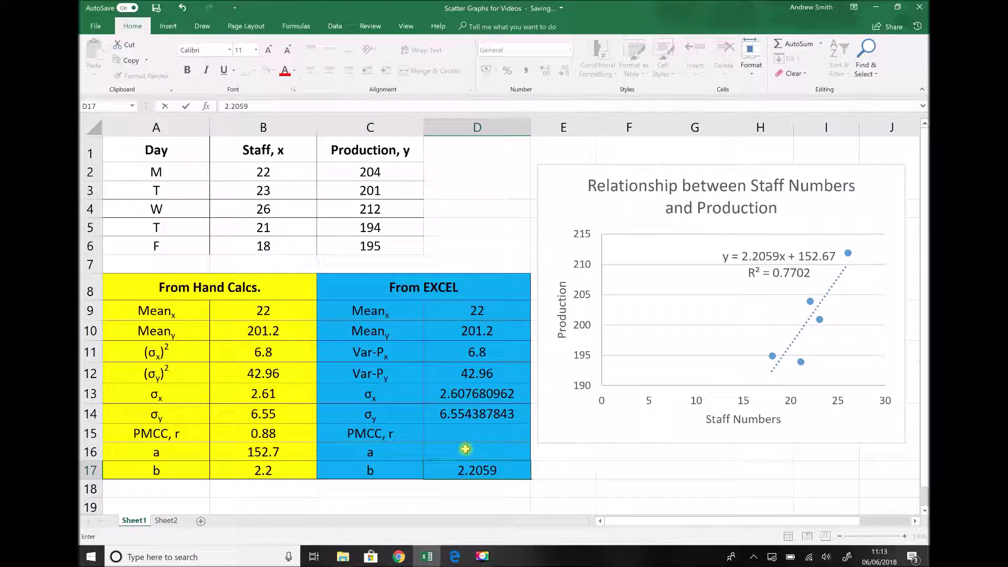
click(466, 449)
text(15)
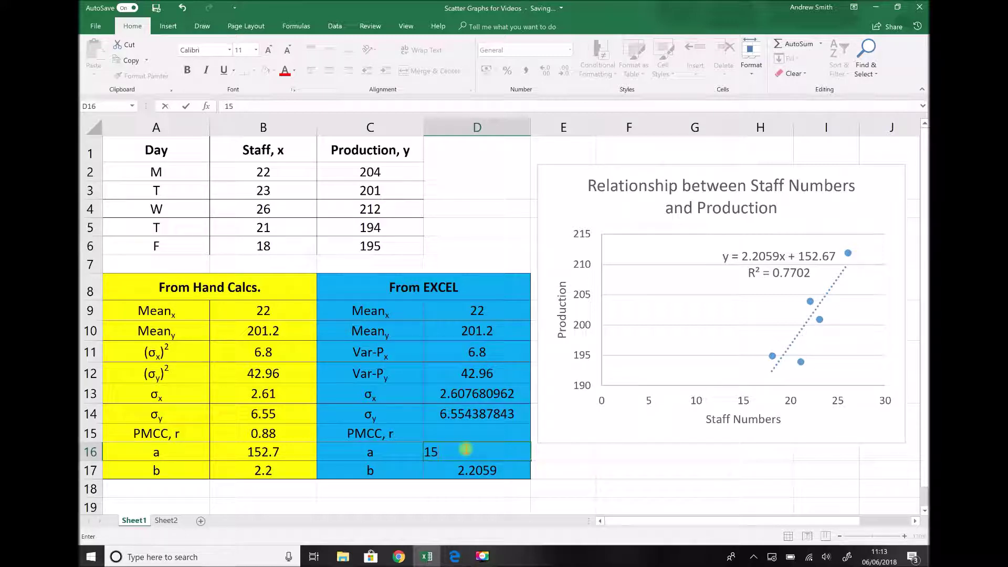
text(2.67)
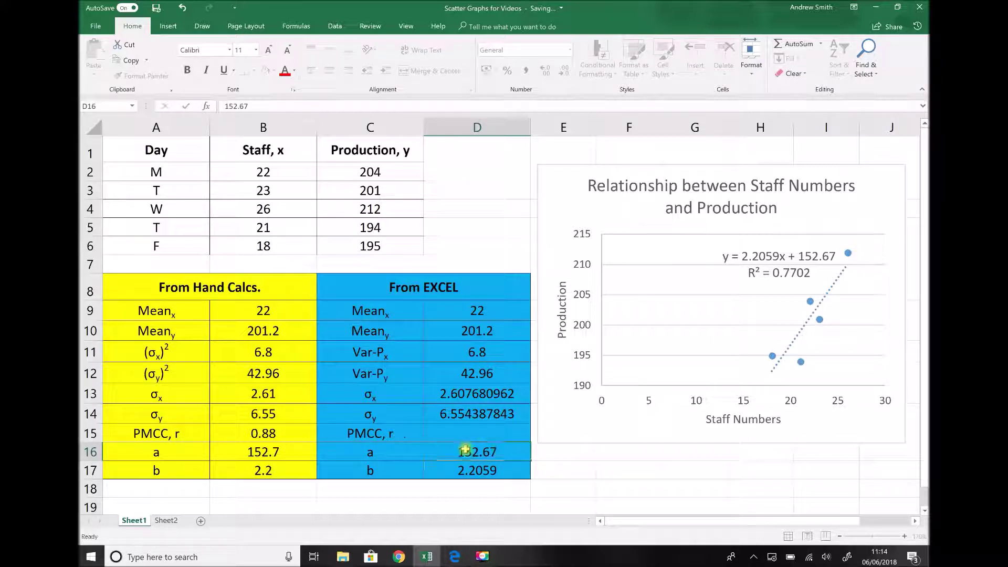
key(Return)
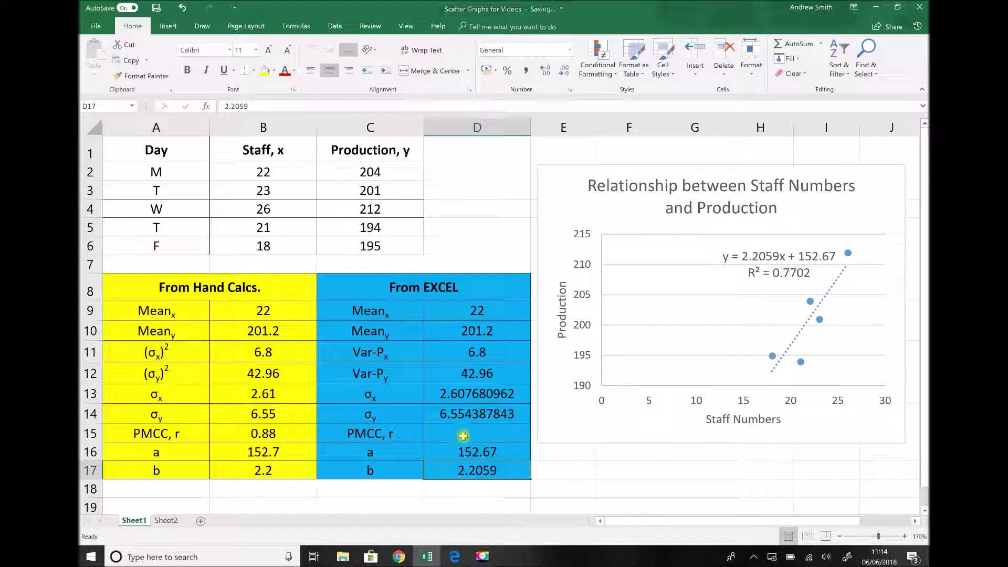
click(477, 428)
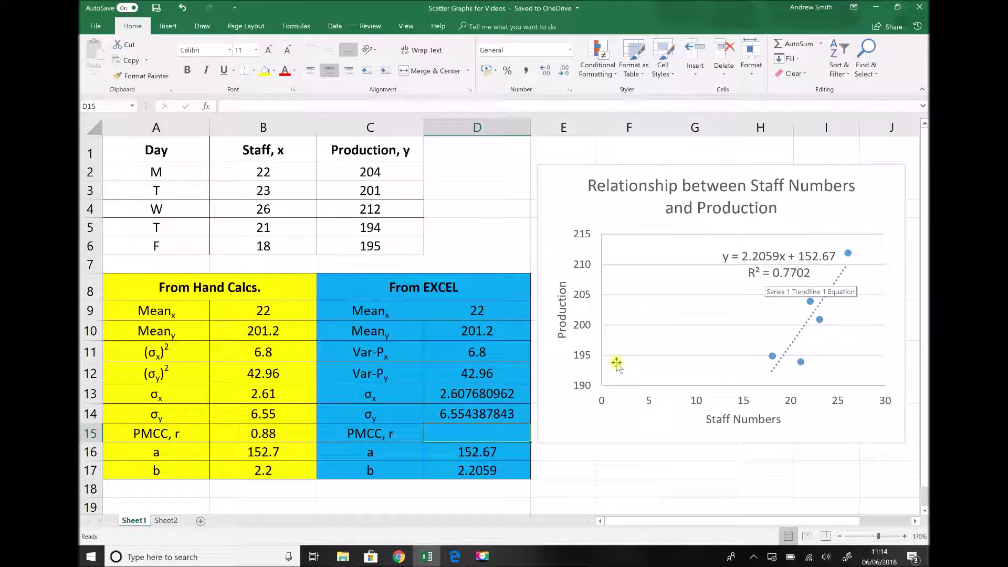
Enter 0.8776 as the PMCC, r value in cell D15.
text(0.)
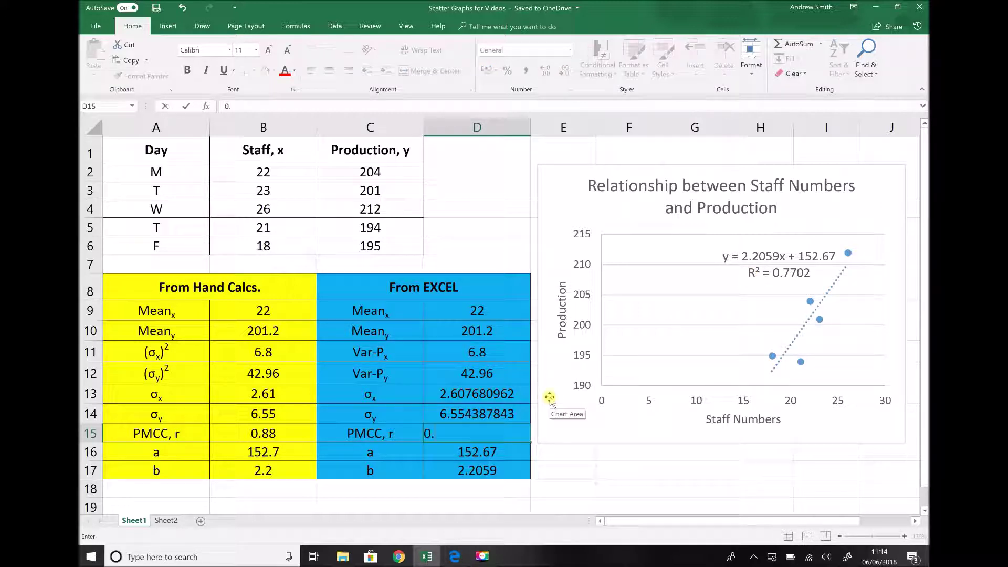
text(8776)
key(Return)
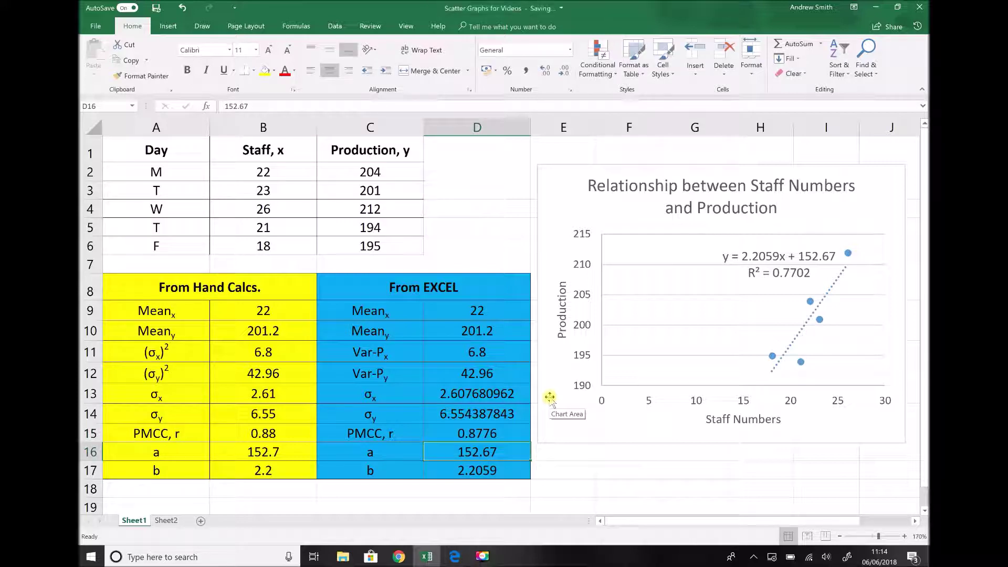